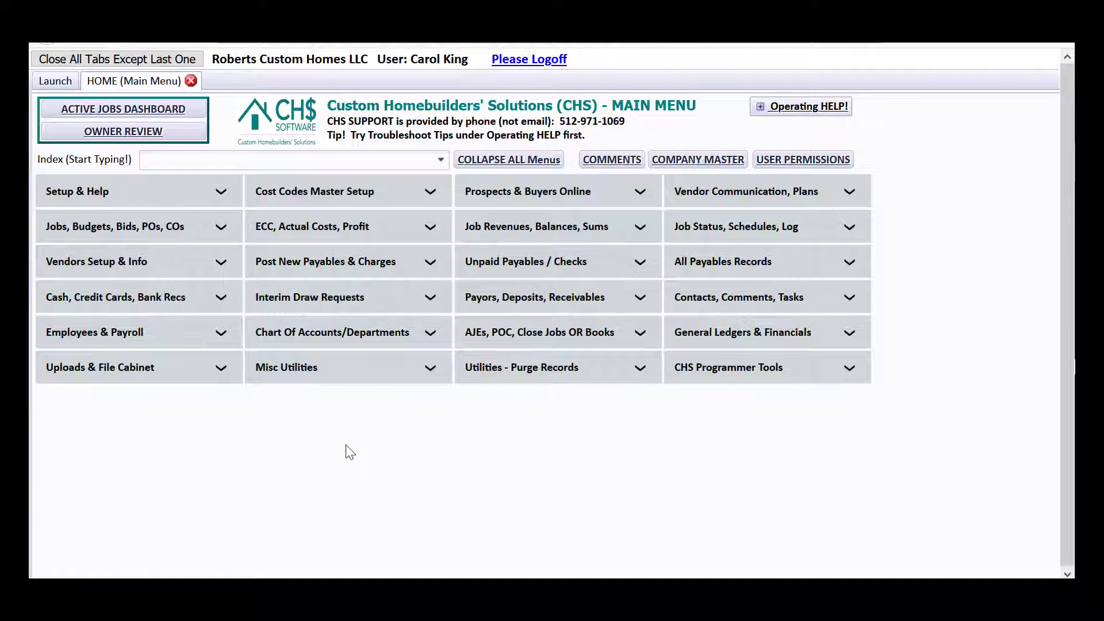
Open the unpaid payables and continue to the check printing selections for all invoices marked to pay
{"action": "left_click", "coordinate": [489, 273]}
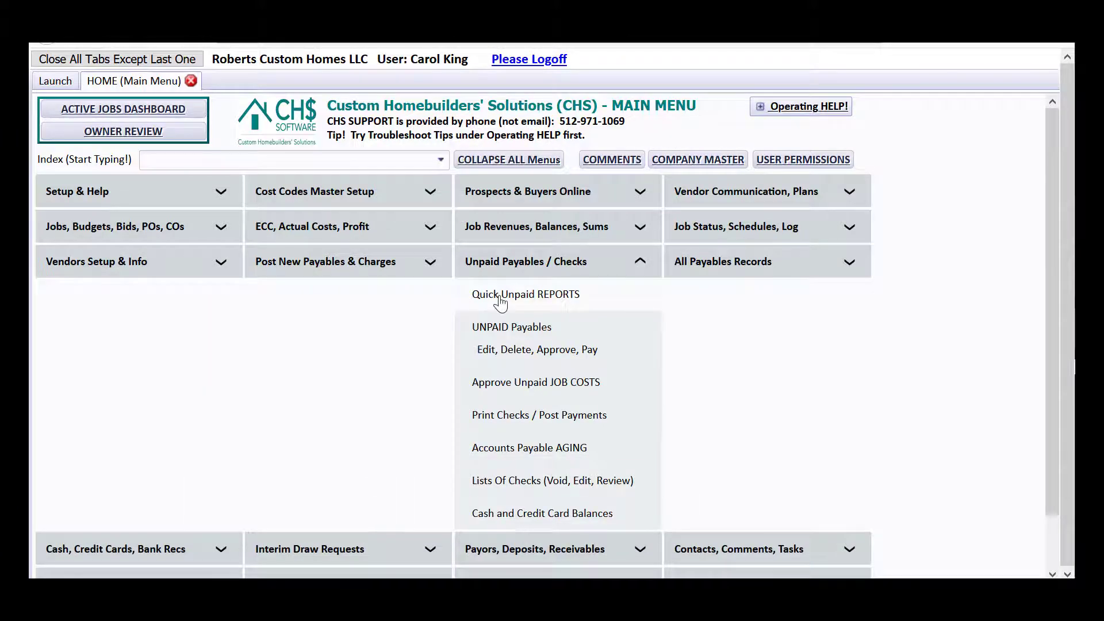
{"action": "left_click", "coordinate": [592, 338]}
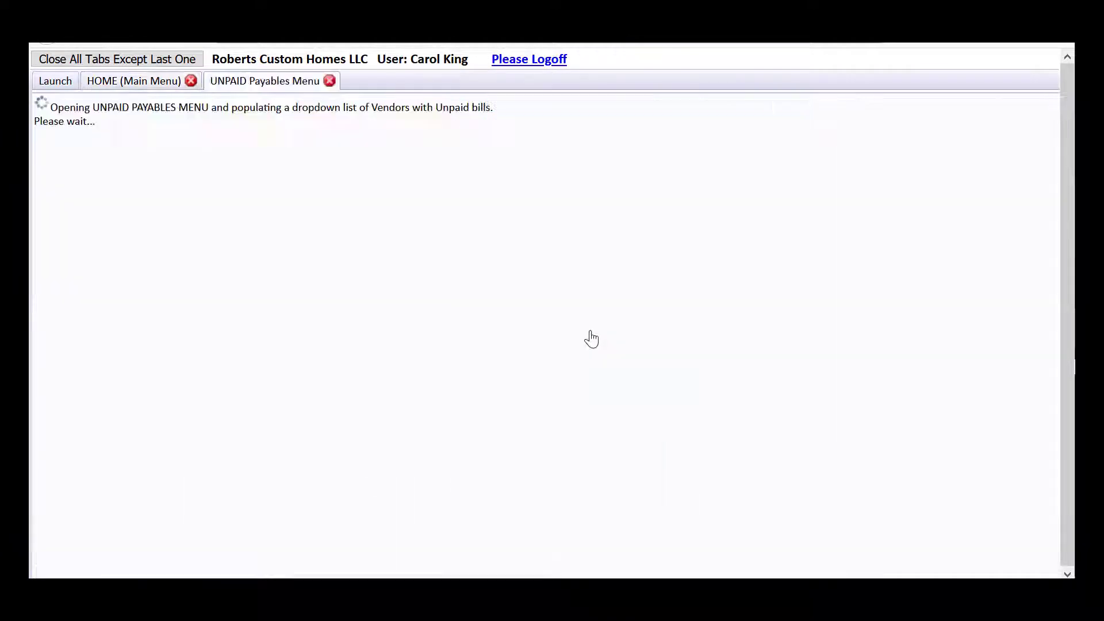
{"action": "left_click", "coordinate": [799, 306]}
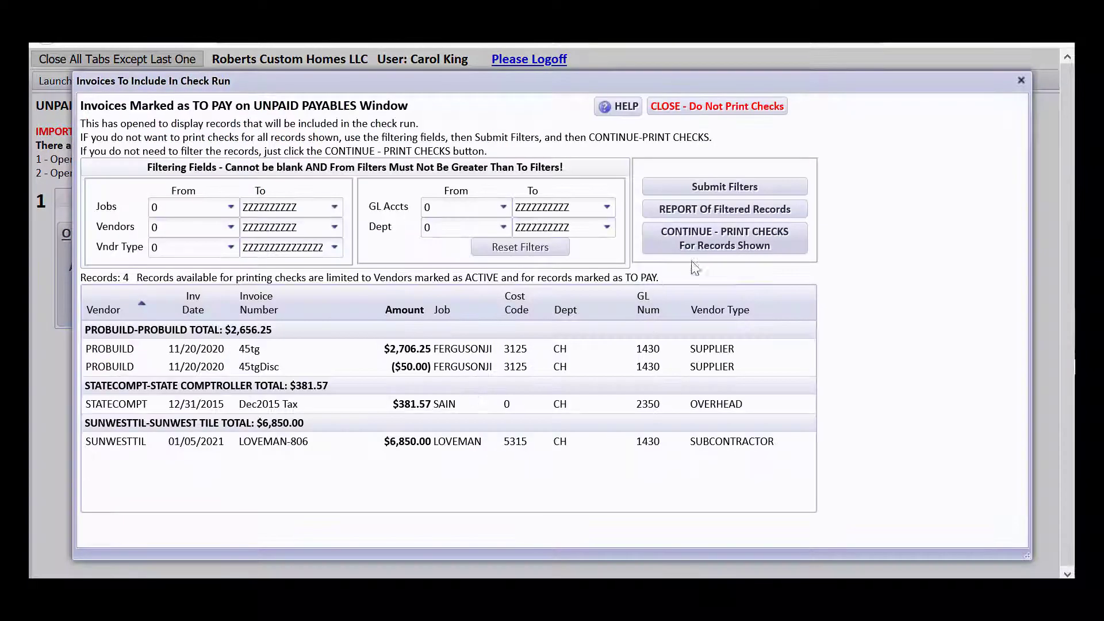
{"action": "left_click", "coordinate": [711, 247]}
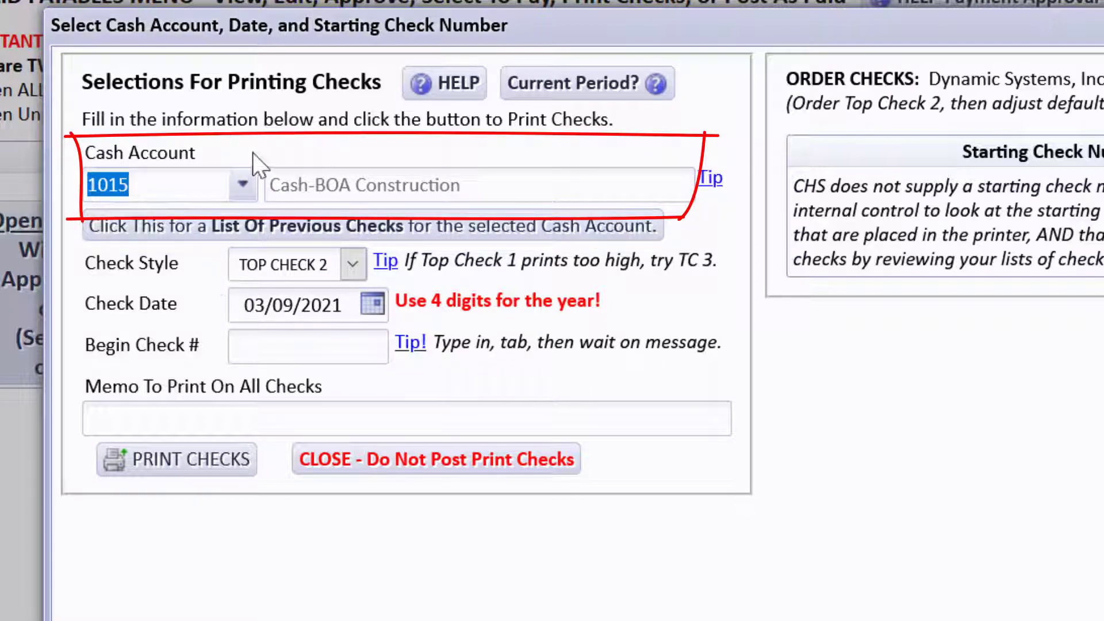
Review the cash accounts available for printing checks, and close the selections without printing
{"action": "left_click", "coordinate": [244, 185]}
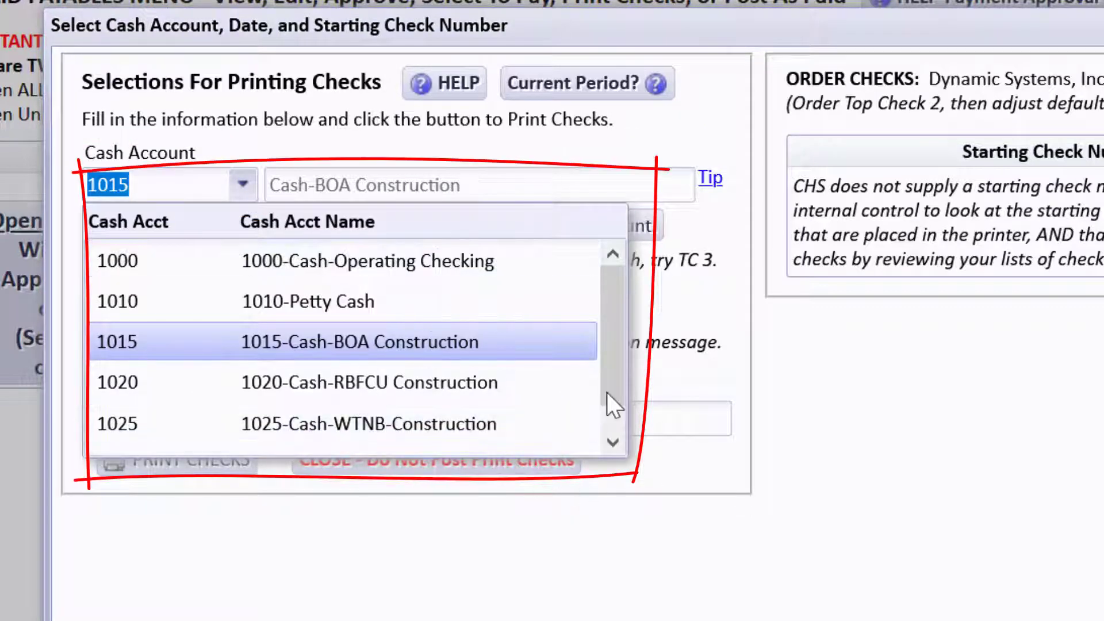
{"action": "left_click_drag", "start_coordinate": [609, 345], "coordinate": [615, 402]}
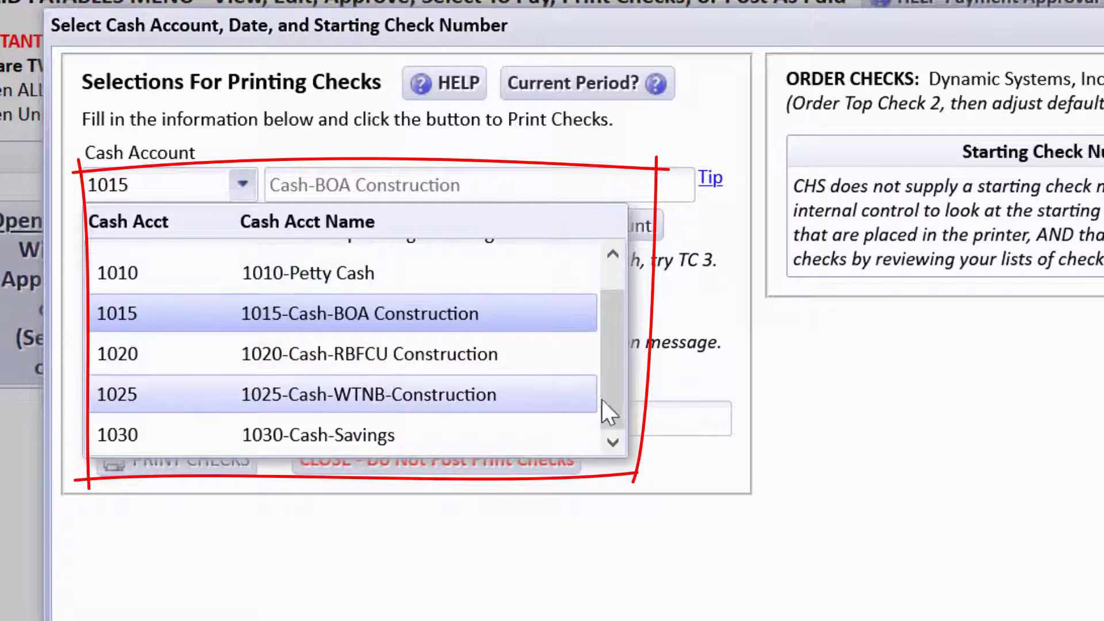
{"action": "left_click_drag", "start_coordinate": [613, 396], "coordinate": [613, 315]}
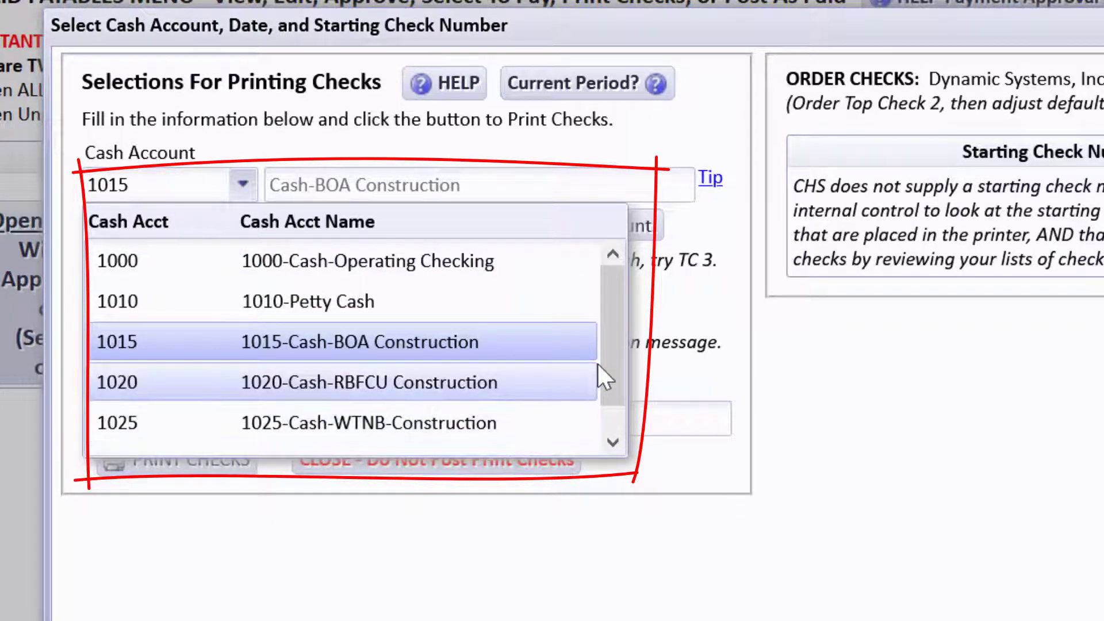
{"action": "left_click_drag", "start_coordinate": [613, 318], "coordinate": [611, 382]}
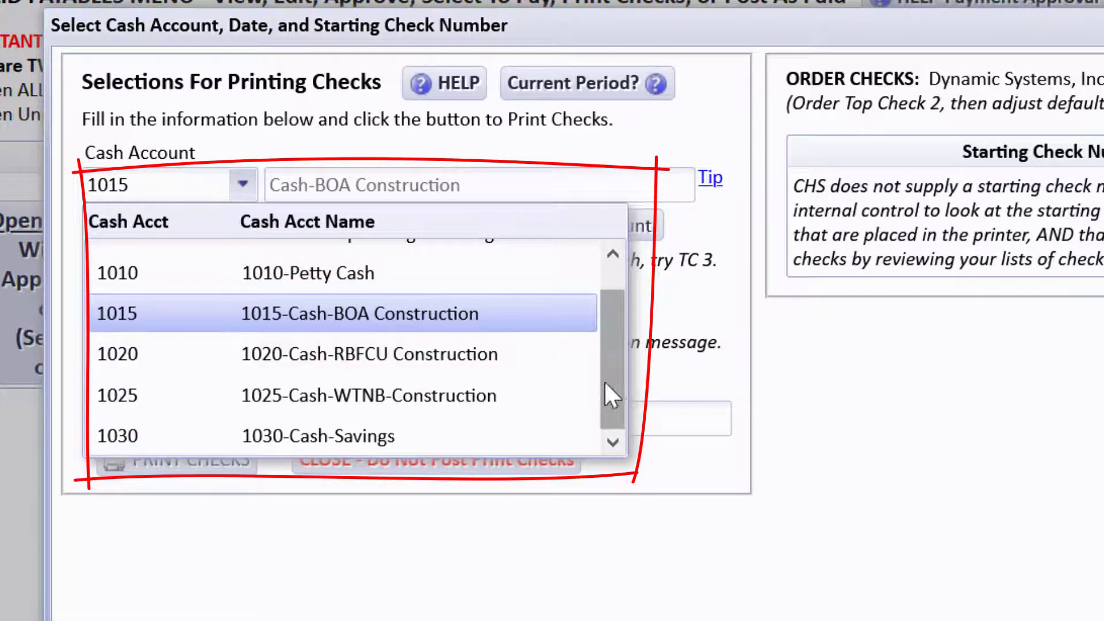
{"action": "left_click_drag", "start_coordinate": [604, 381], "coordinate": [604, 288]}
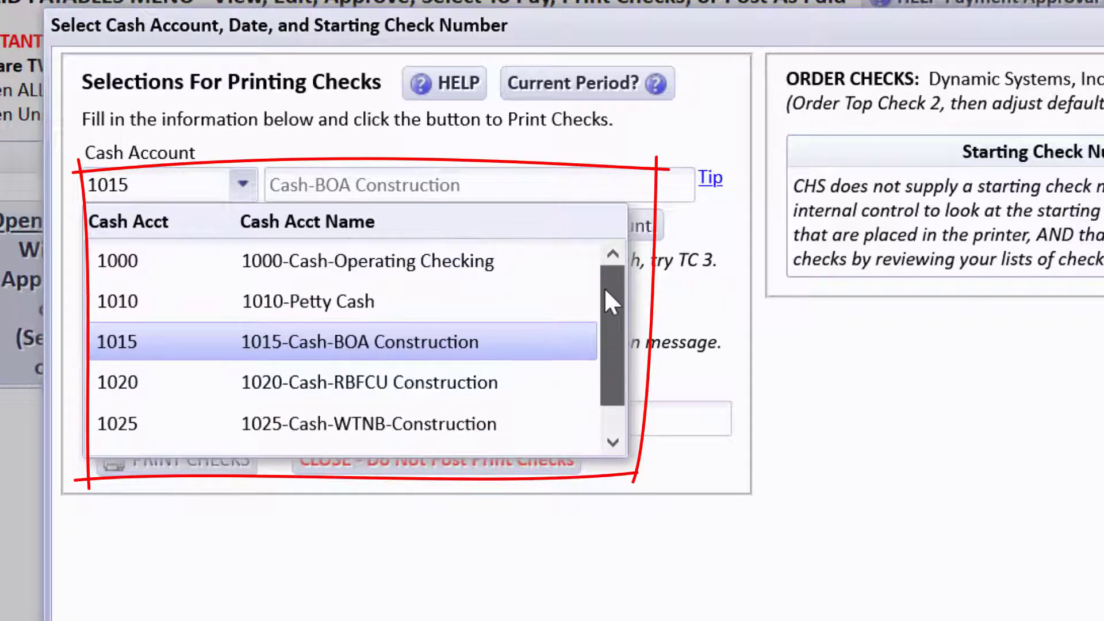
{"action": "left_click", "coordinate": [532, 159]}
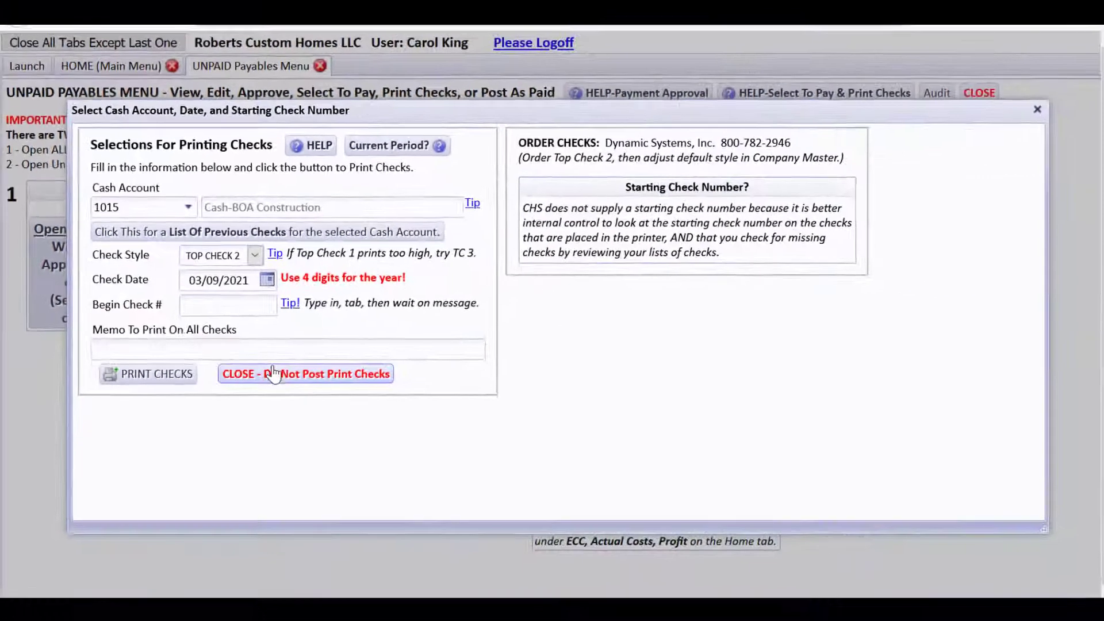
{"action": "left_click", "coordinate": [345, 431]}
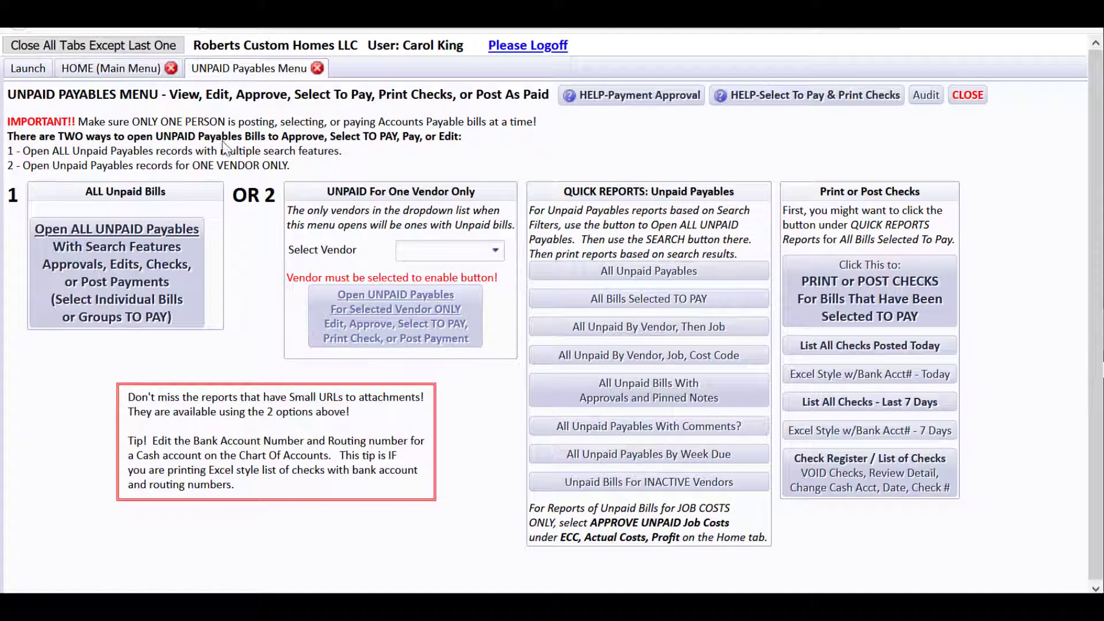
Examine the default bank account and default check style choices in the Company Master, and close it without changes
{"action": "left_click", "coordinate": [112, 68]}
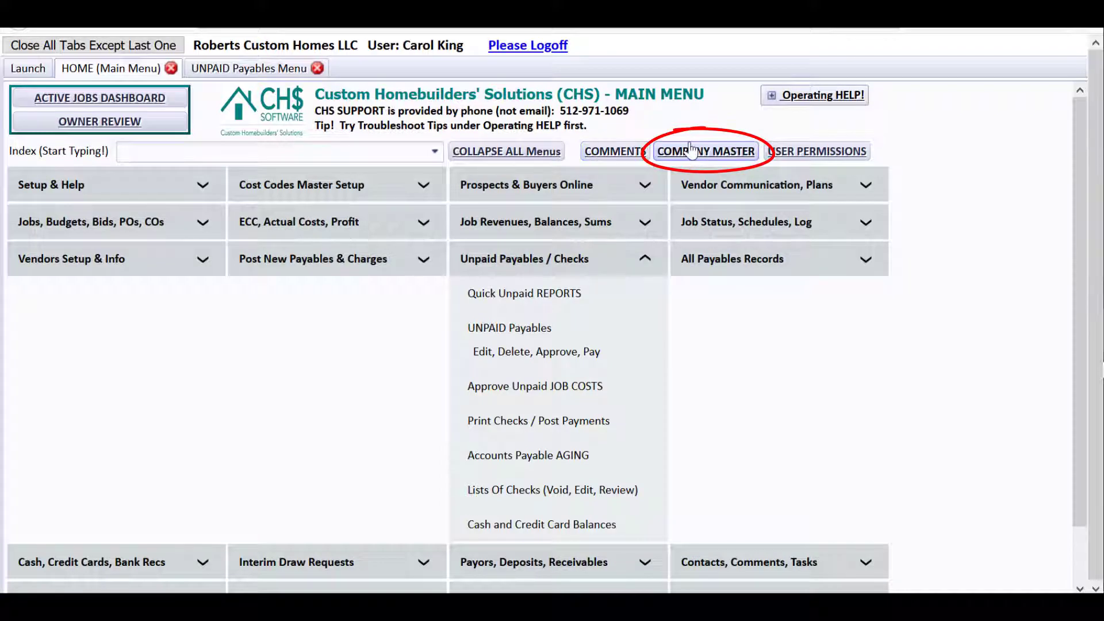
{"action": "left_click", "coordinate": [673, 152]}
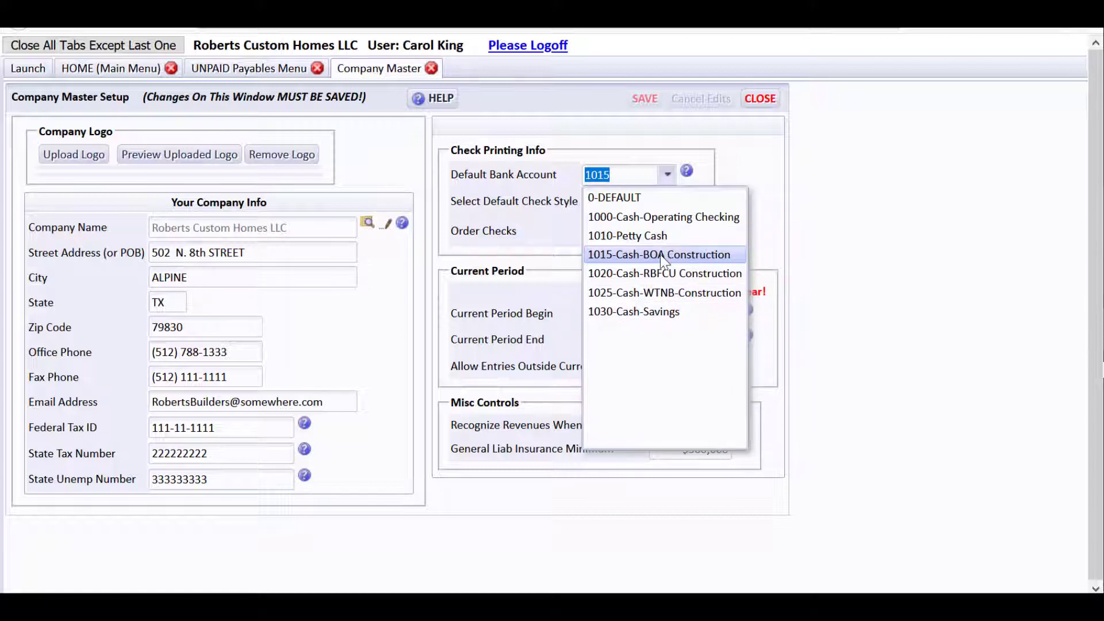
{"action": "left_click", "coordinate": [745, 162]}
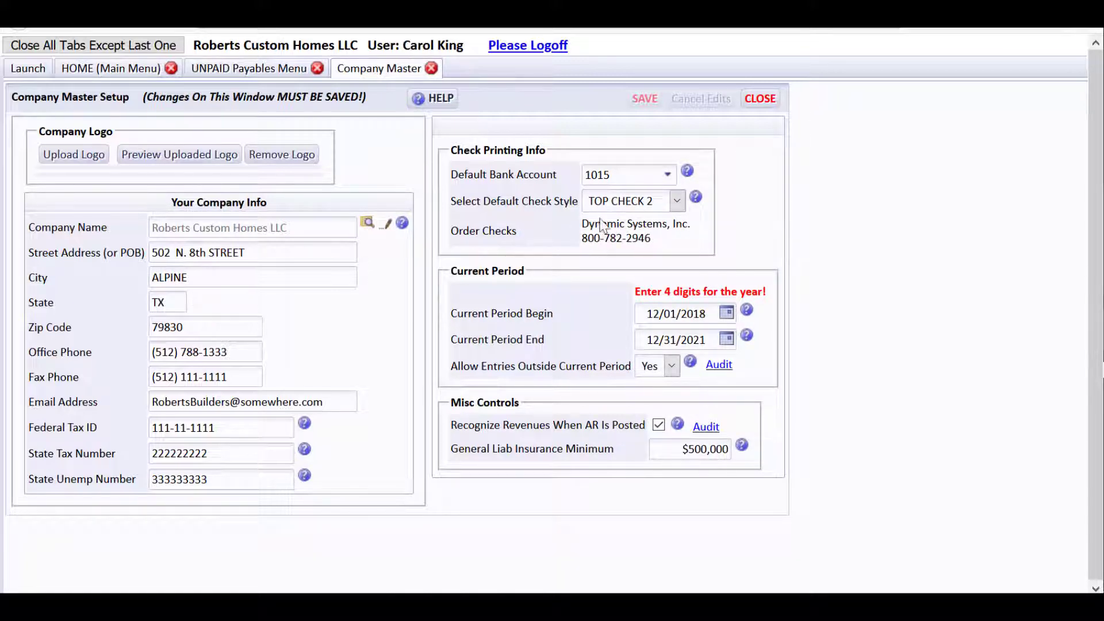
{"action": "left_click", "coordinate": [673, 201]}
{"action": "left_click", "coordinate": [674, 201]}
{"action": "left_click", "coordinate": [759, 99]}
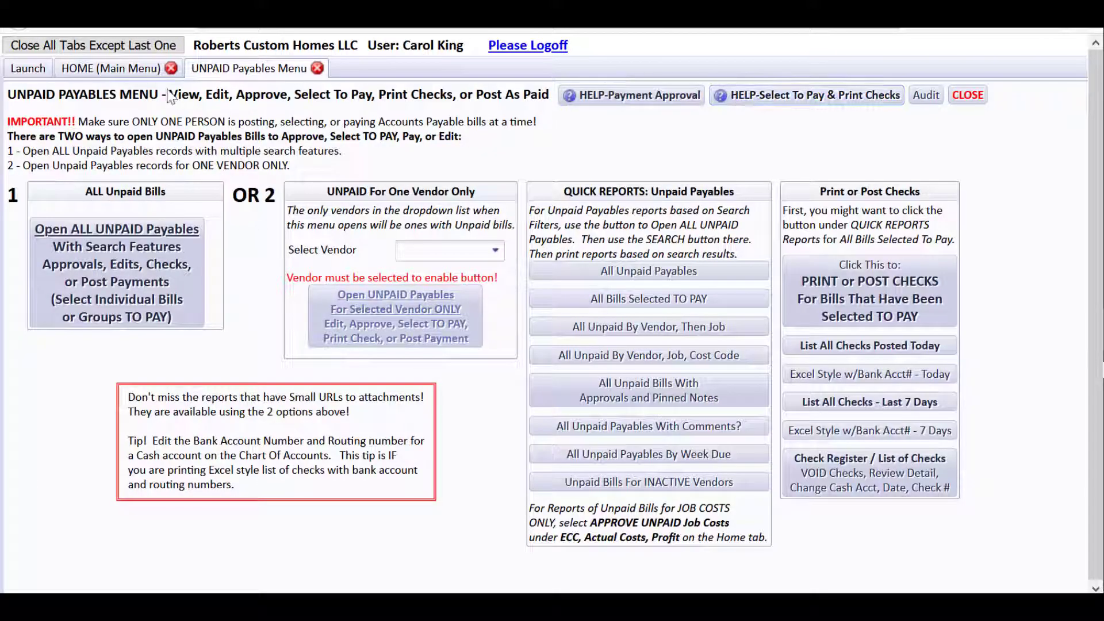
Review the bank account choices for a new bank deposit, then close it unsubmitted along with the Bank Deposits and Unpaid Payables menus
{"action": "left_click", "coordinate": [138, 70]}
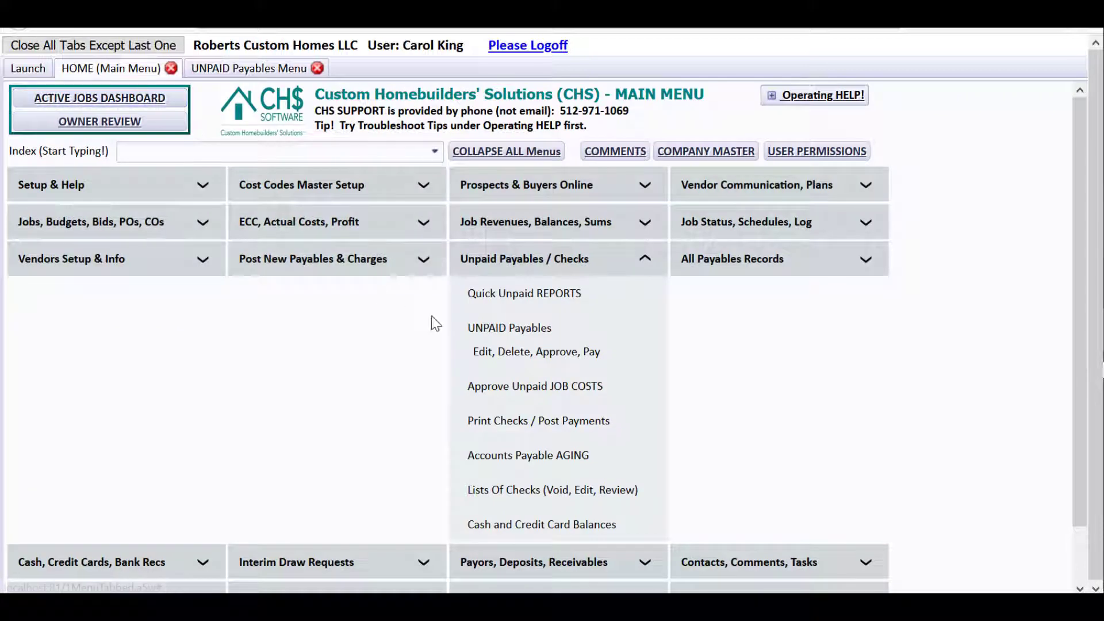
{"action": "left_click", "coordinate": [482, 260]}
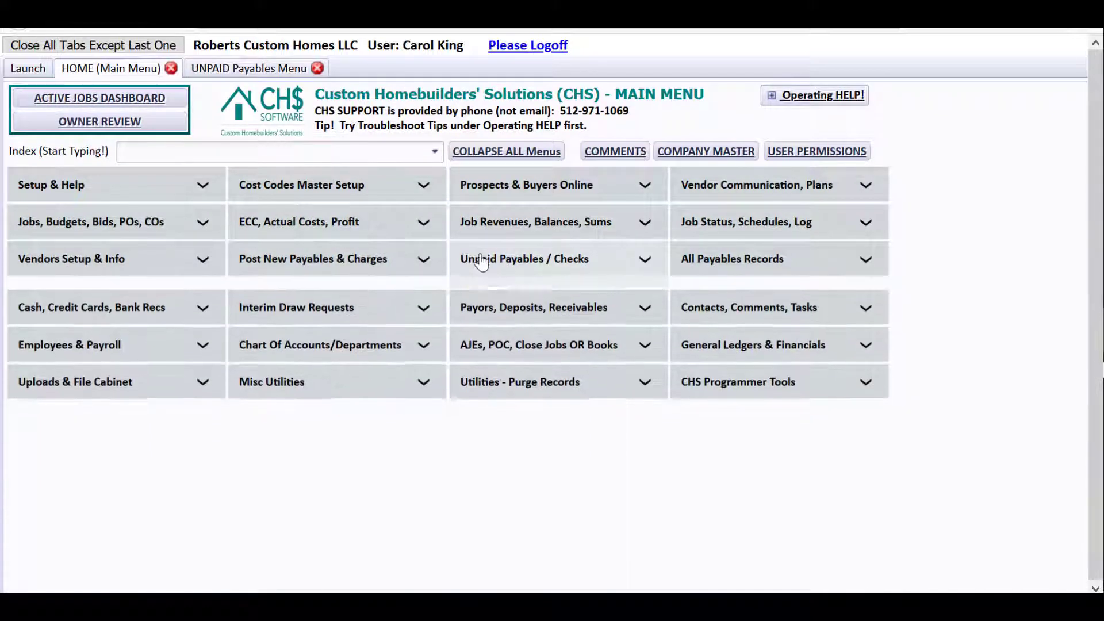
{"action": "left_click", "coordinate": [493, 306]}
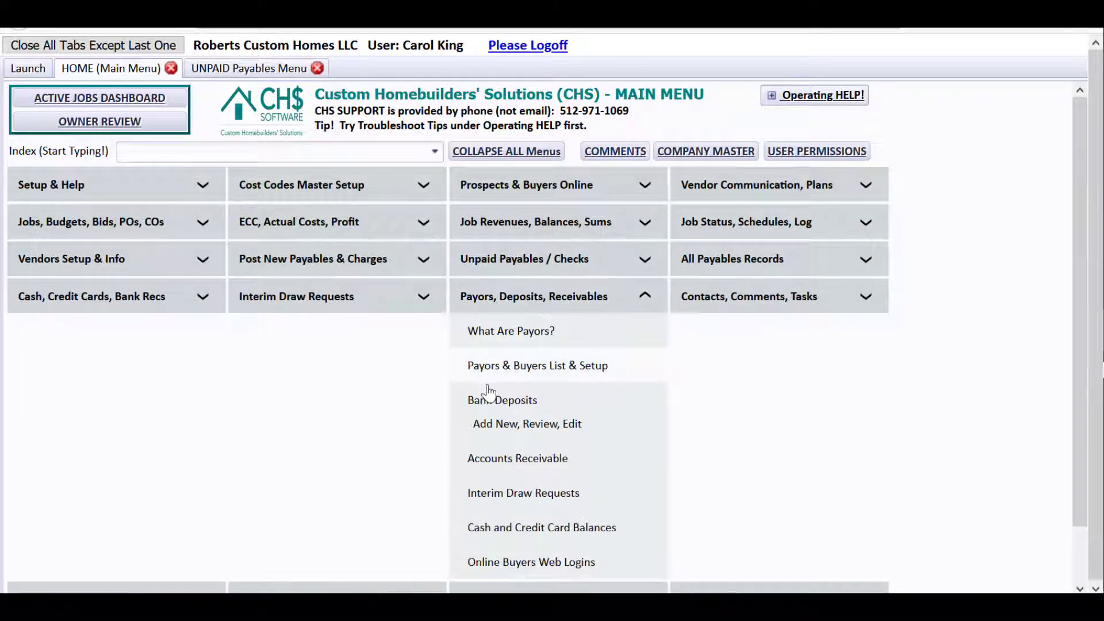
{"action": "left_click", "coordinate": [491, 399]}
{"action": "left_click", "coordinate": [167, 159]}
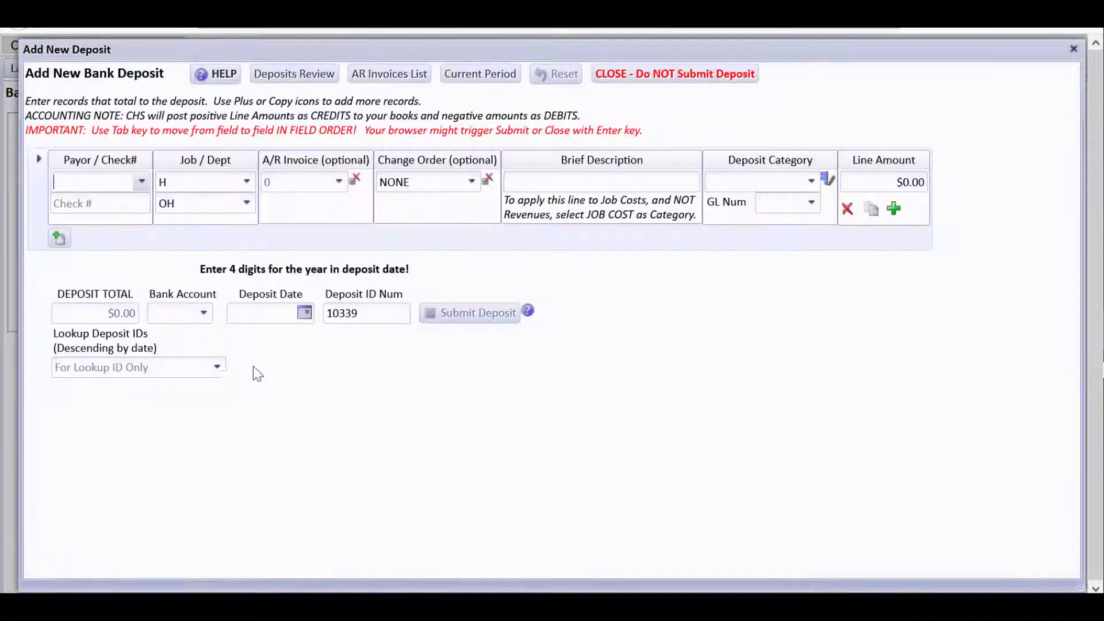
{"action": "left_click", "coordinate": [204, 314]}
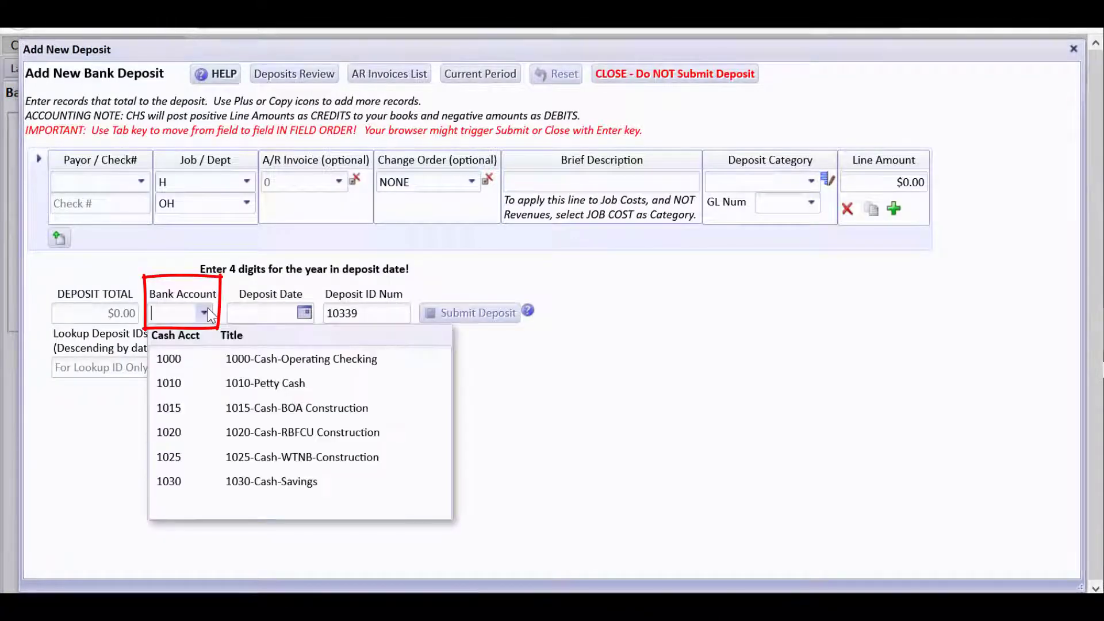
{"action": "left_click", "coordinate": [621, 75]}
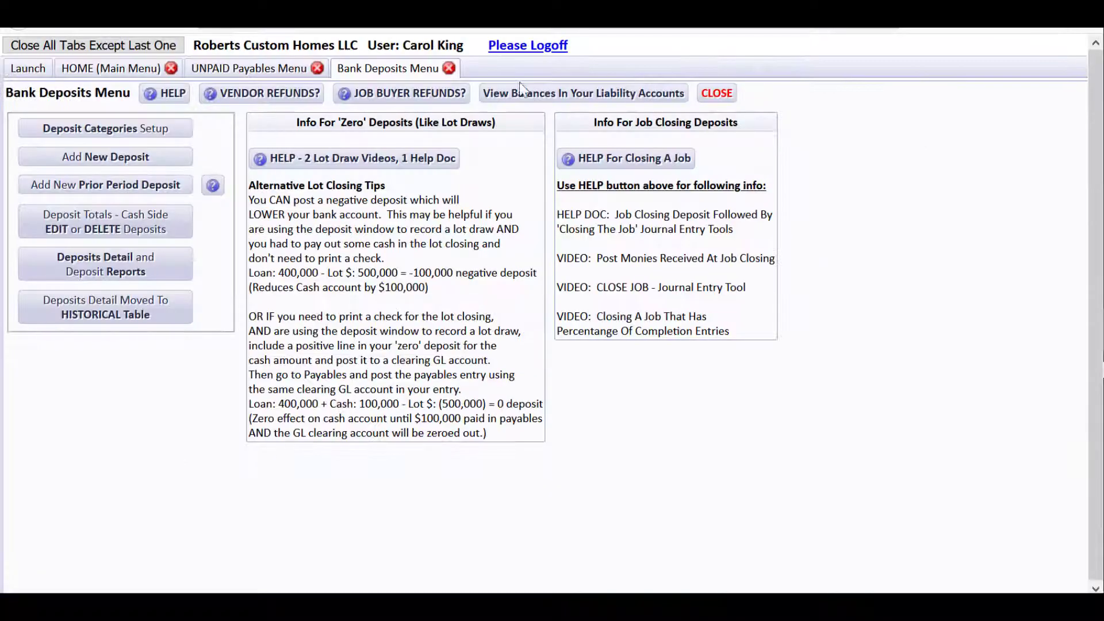
{"action": "left_click", "coordinate": [716, 93]}
{"action": "left_click", "coordinate": [970, 96]}
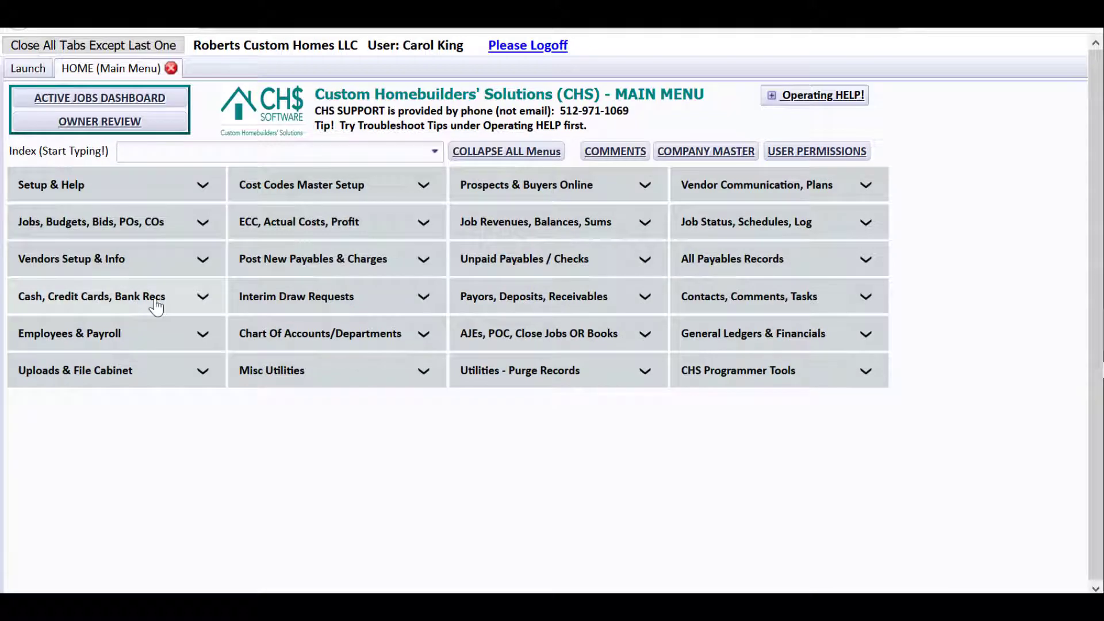
View the Cash and Credit Card Balances report down to the credit card accounts, and close it
{"action": "left_click", "coordinate": [157, 306]}
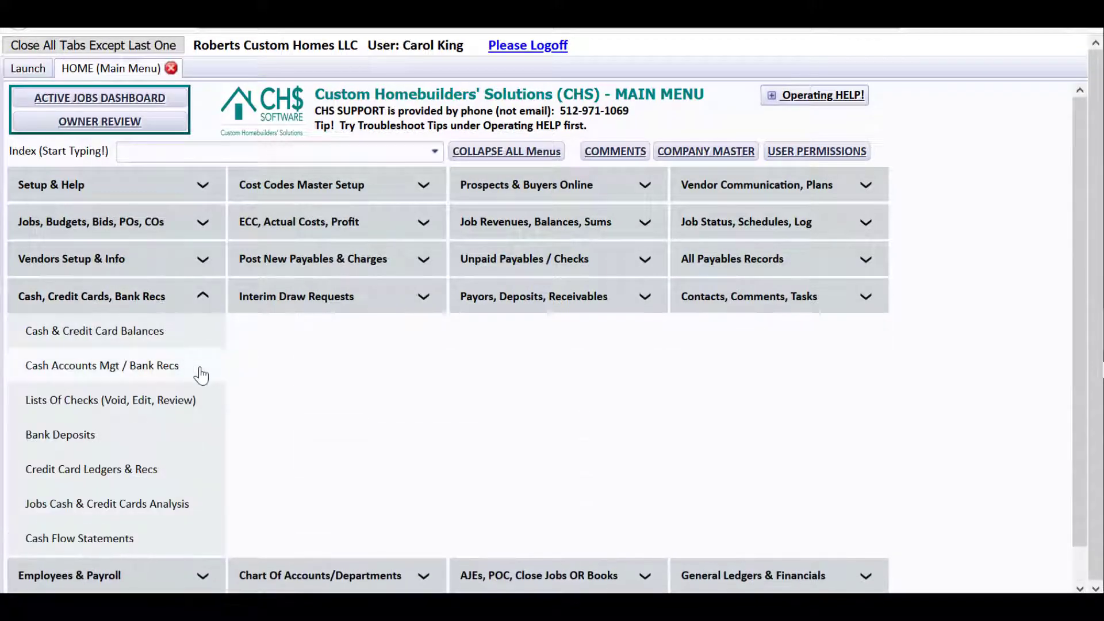
{"action": "left_click", "coordinate": [169, 342]}
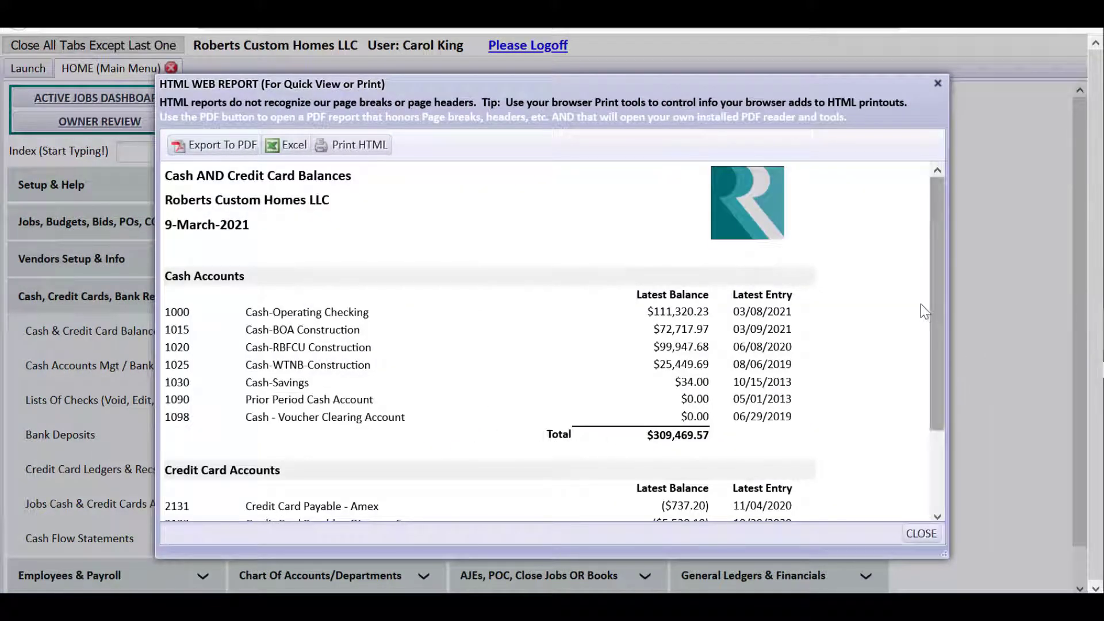
{"action": "left_click_drag", "start_coordinate": [939, 283], "coordinate": [938, 327]}
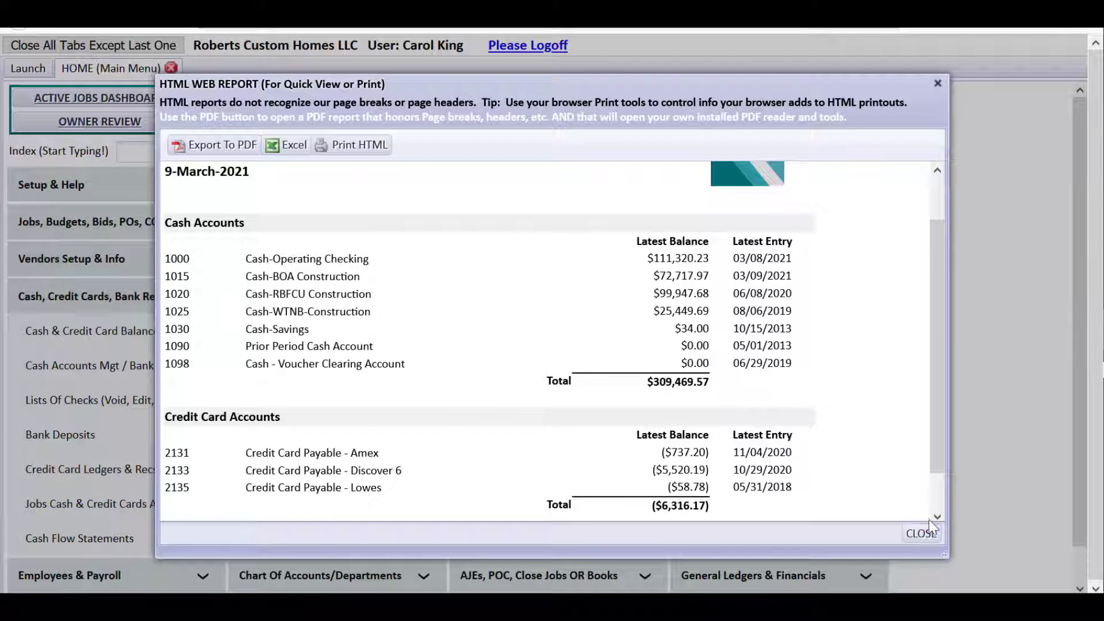
{"action": "left_click", "coordinate": [922, 533]}
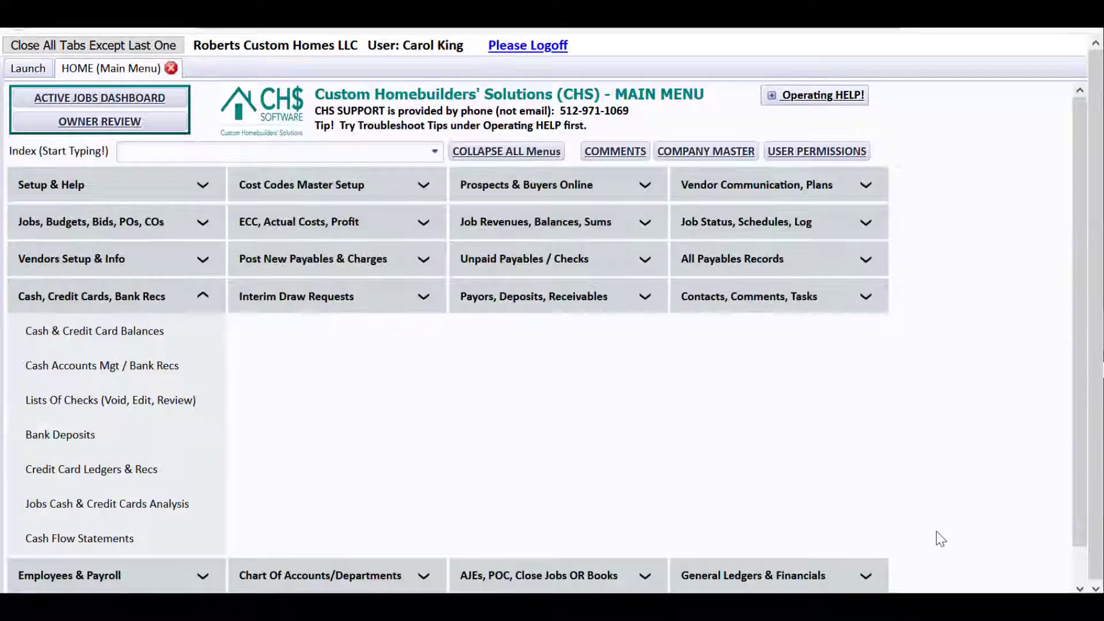
View the list of accounts in Cash Accounts Management / Bank Recs, and close it
{"action": "left_click", "coordinate": [170, 366]}
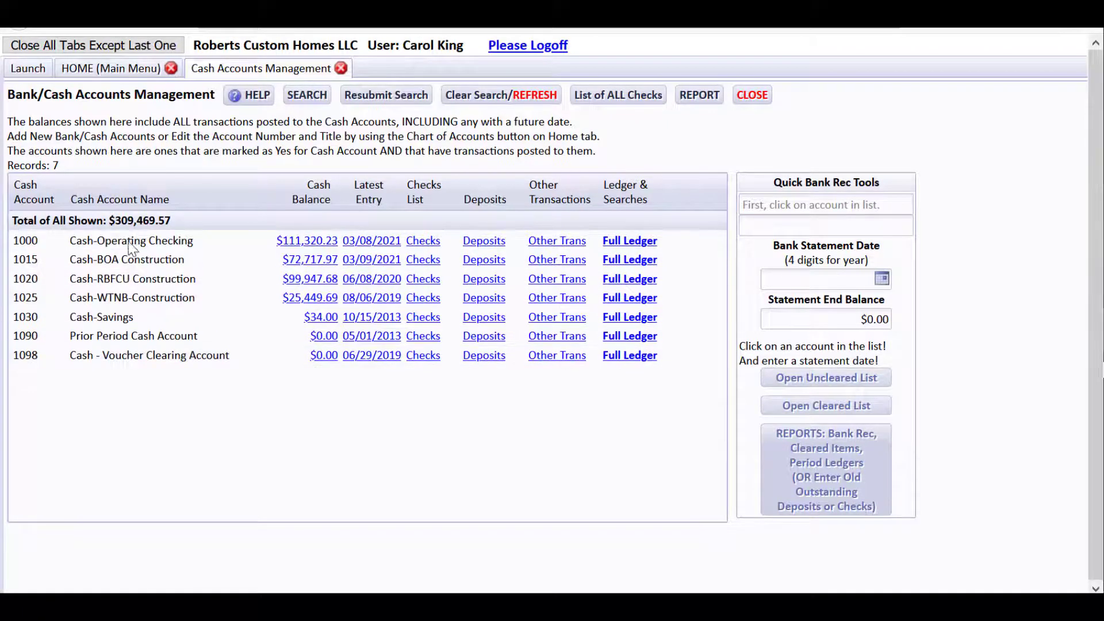
{"action": "left_click", "coordinate": [752, 97]}
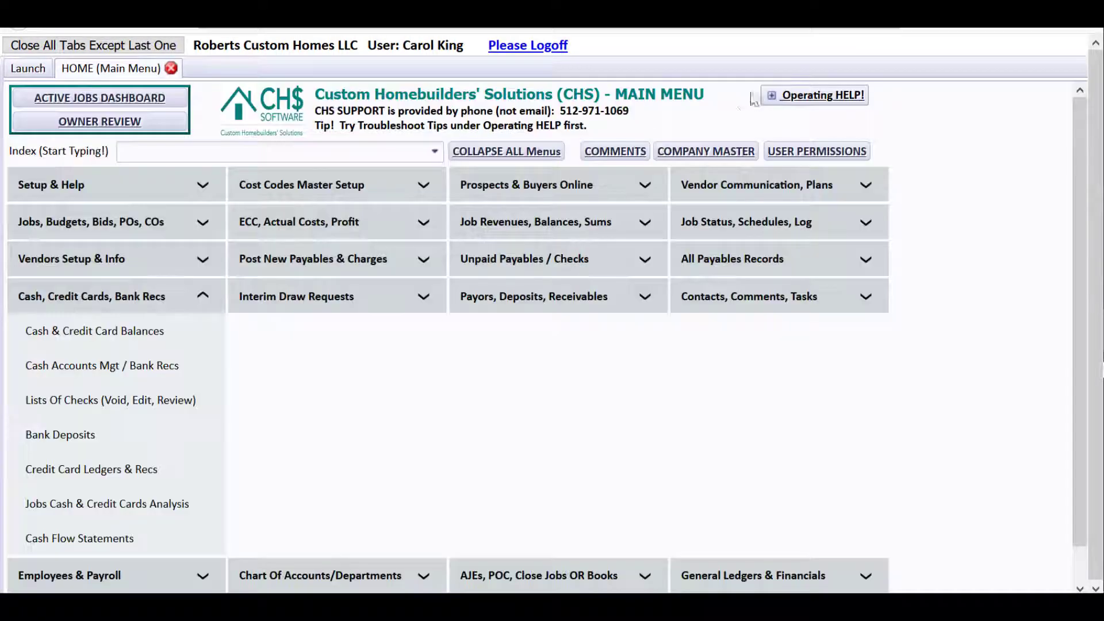
{"action": "left_click", "coordinate": [180, 302]}
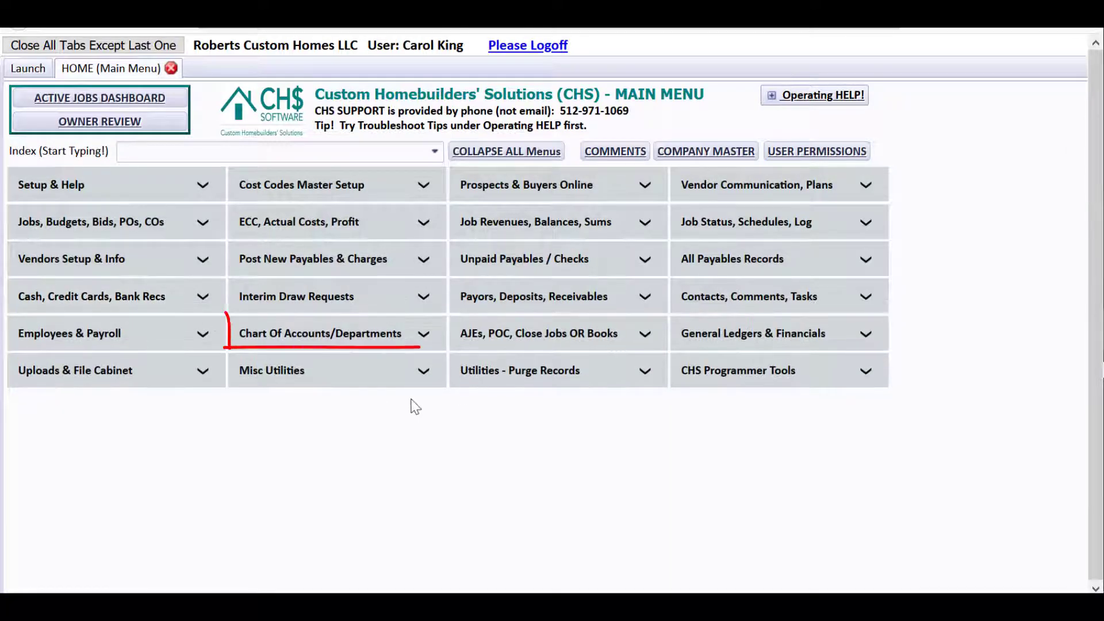
Open the Chart of Accounts and examine which accounts in the CASH group are marked as cash accounts
{"action": "left_click", "coordinate": [424, 333]}
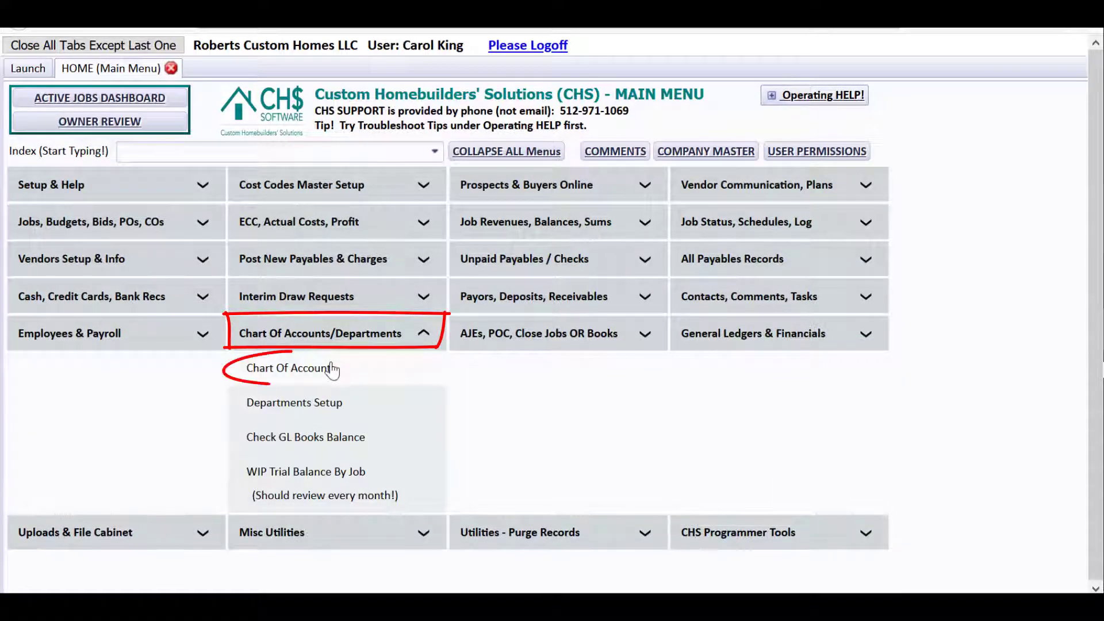
{"action": "left_click", "coordinate": [333, 370]}
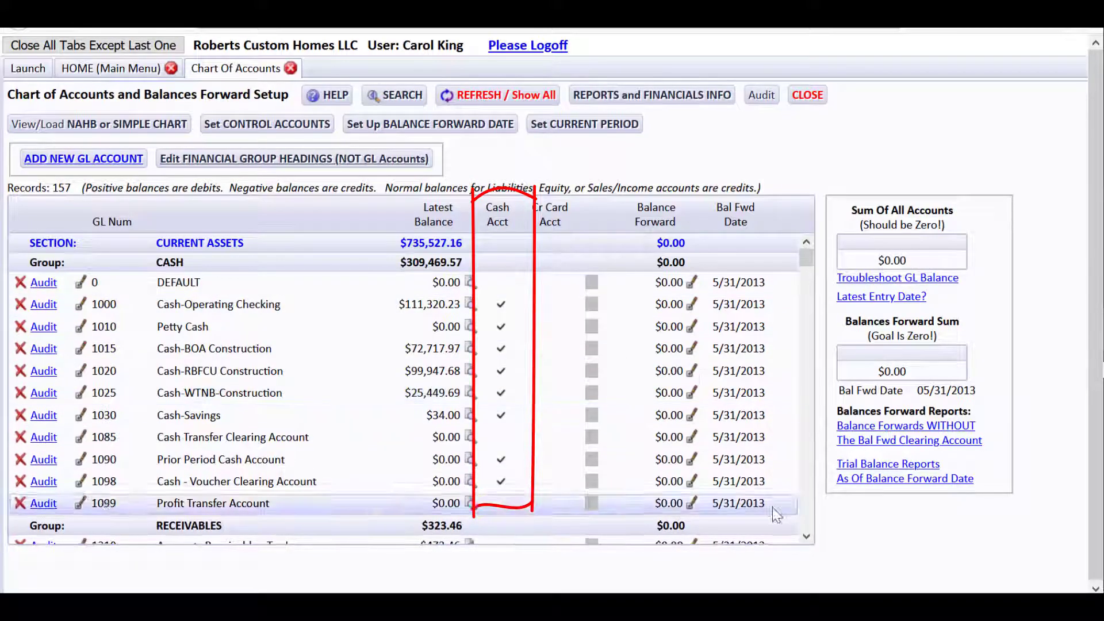
{"action": "left_click", "coordinate": [807, 537]}
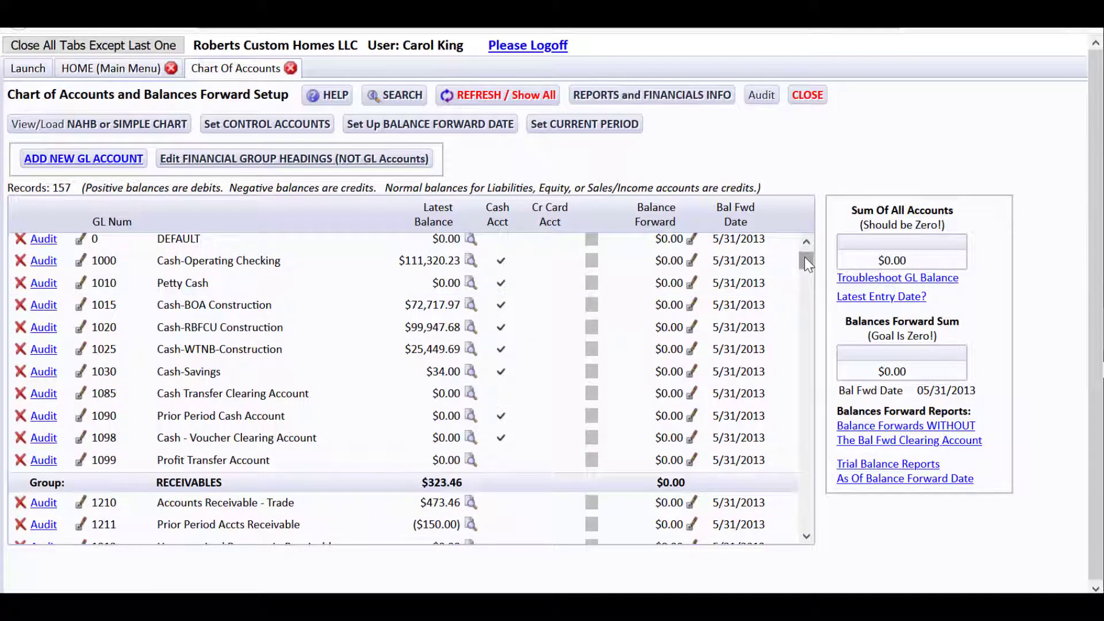
{"action": "scroll", "coordinate": [805, 256], "scroll_direction": "up", "scroll_amount": 2}
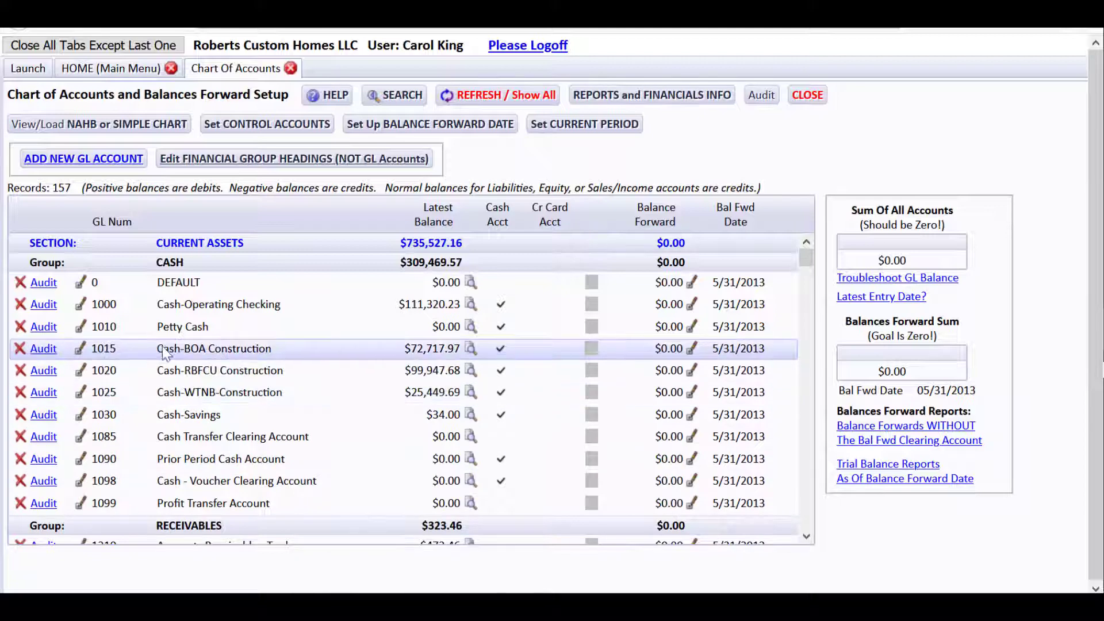
Open the Cash-BOA Construction account, review its bank number fields and the Cash Account help, and close it without editing
{"action": "left_click", "coordinate": [81, 349]}
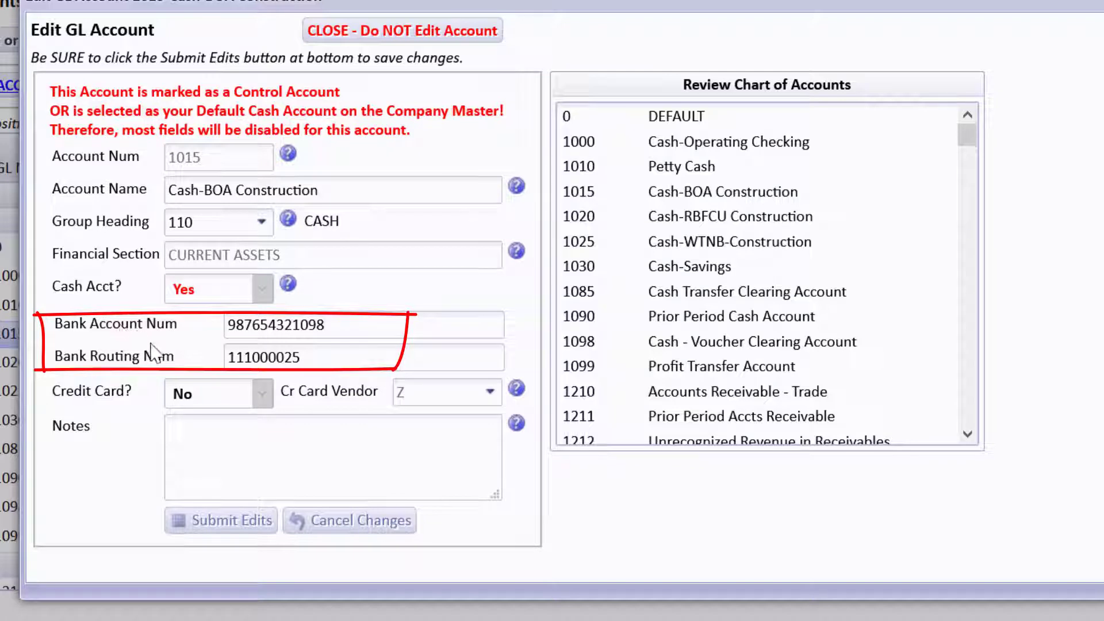
{"action": "left_click", "coordinate": [314, 357]}
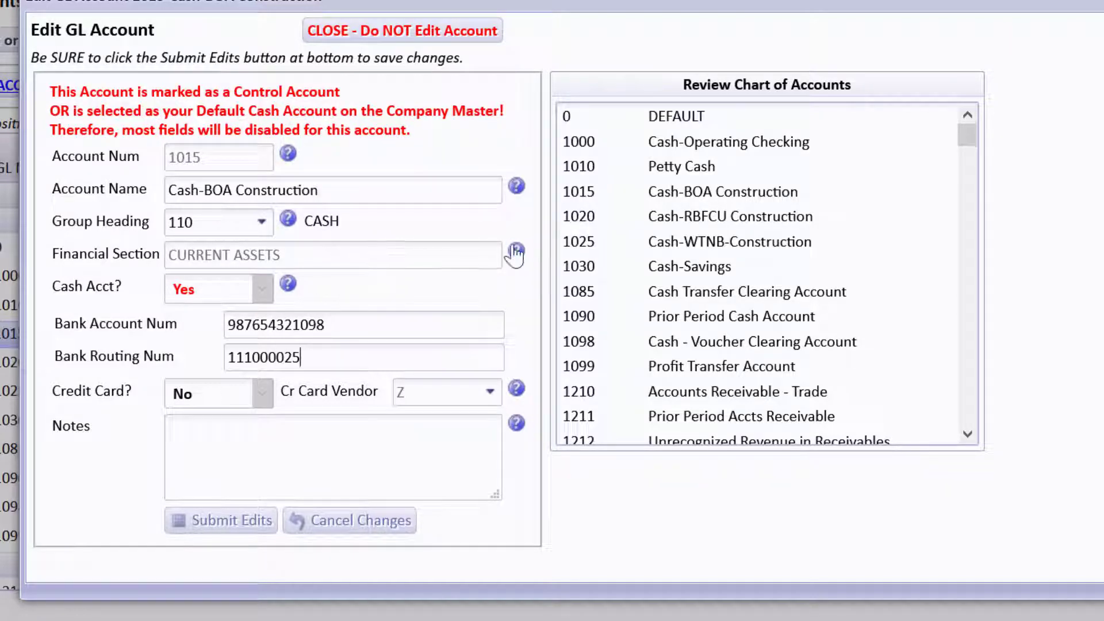
{"action": "left_click", "coordinate": [288, 283]}
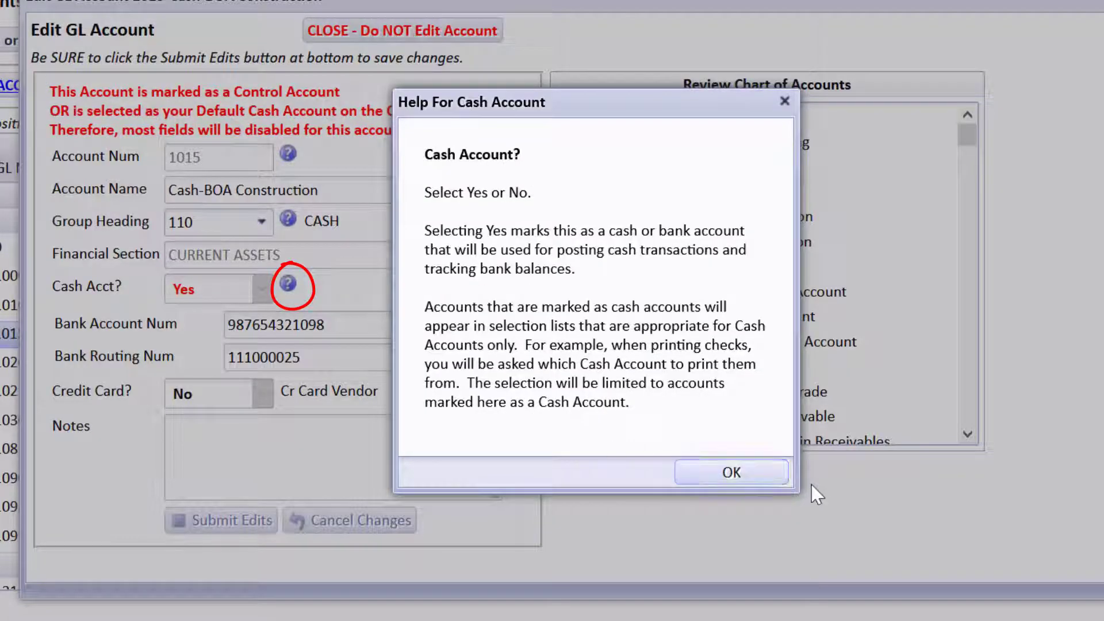
{"action": "left_click", "coordinate": [771, 477]}
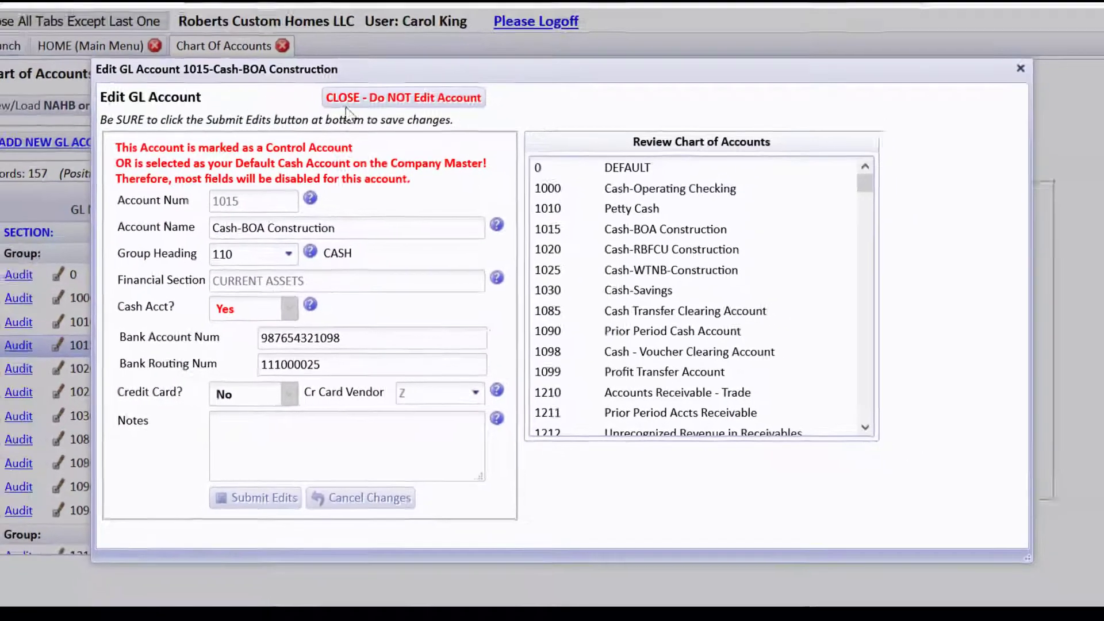
{"action": "left_click", "coordinate": [351, 33]}
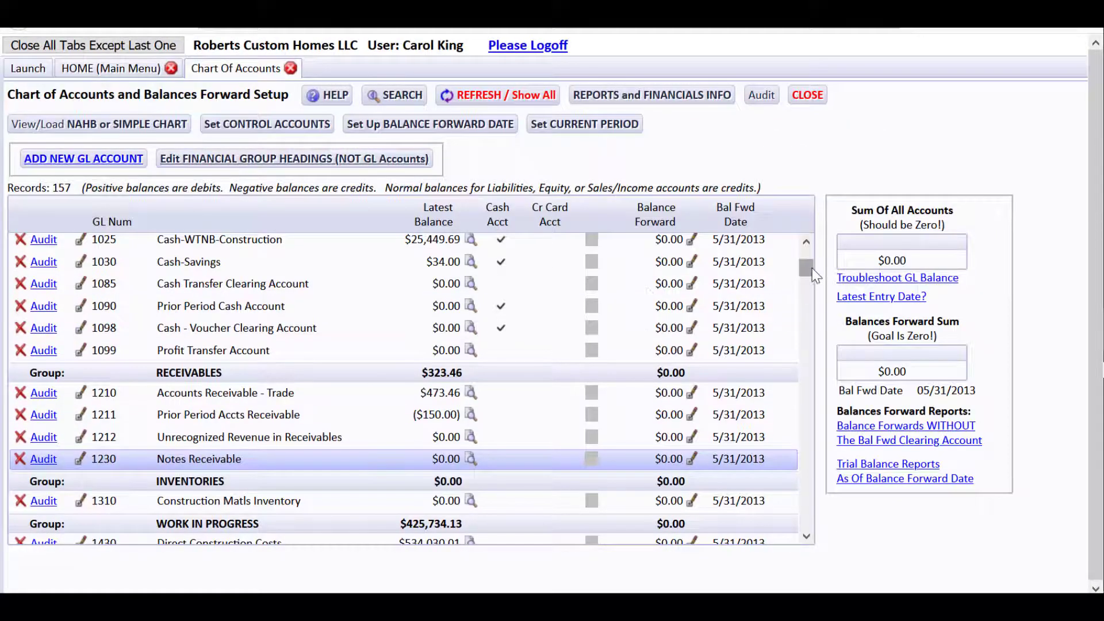
Try to delete the Cash-RBFCU Construction account, view the ledger of records posted to it, and close the ledger
{"action": "left_click_drag", "start_coordinate": [812, 268], "coordinate": [814, 262]}
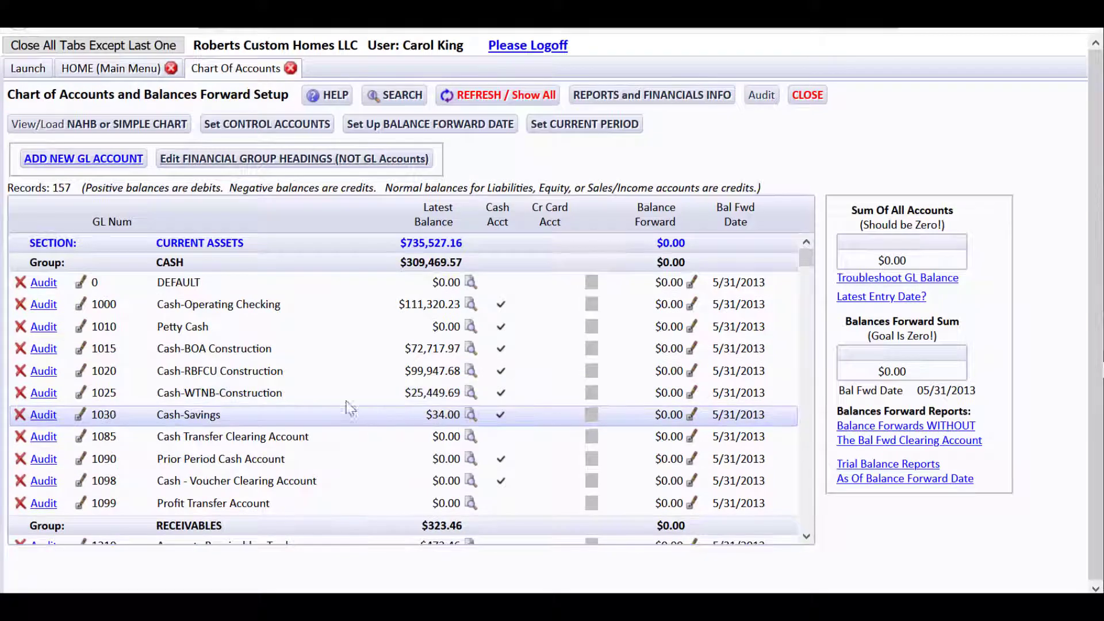
{"action": "left_click", "coordinate": [21, 350]}
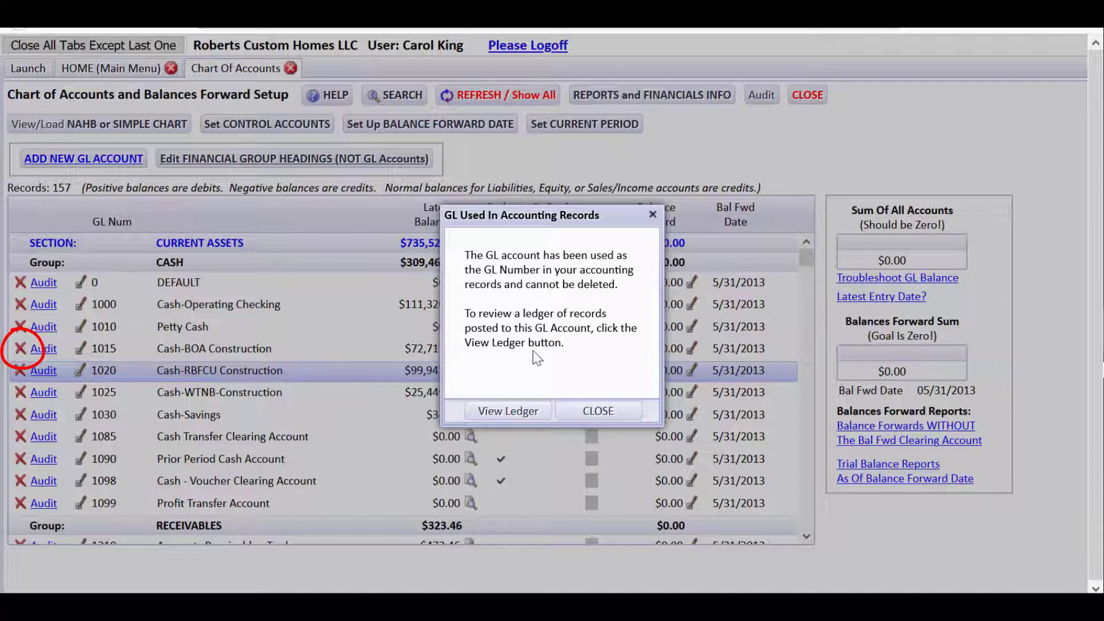
{"action": "left_click", "coordinate": [511, 409]}
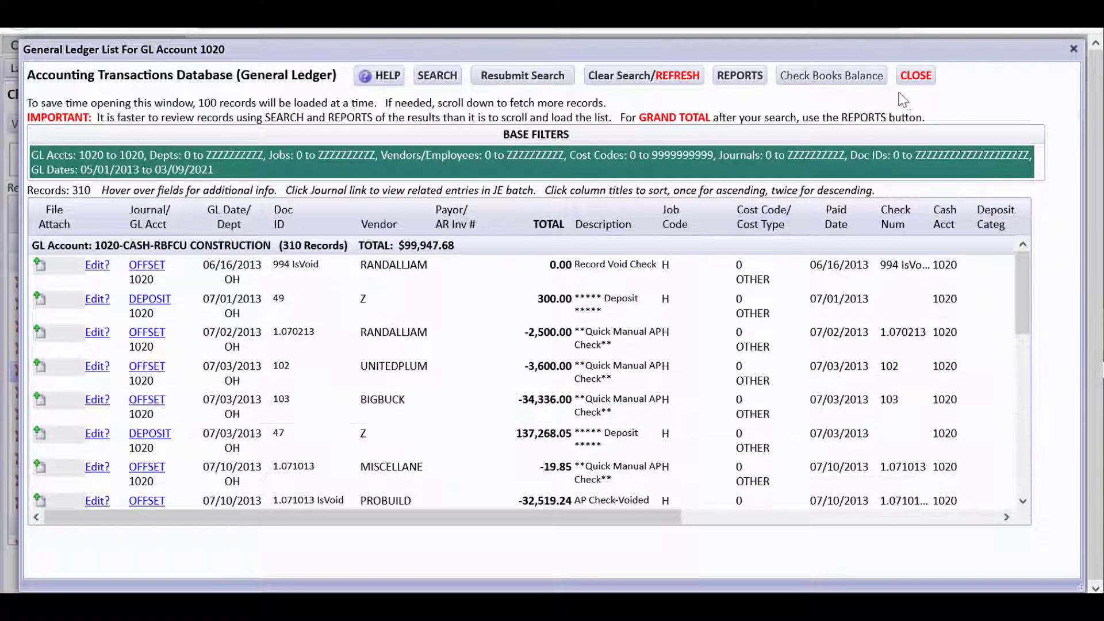
{"action": "left_click", "coordinate": [914, 75]}
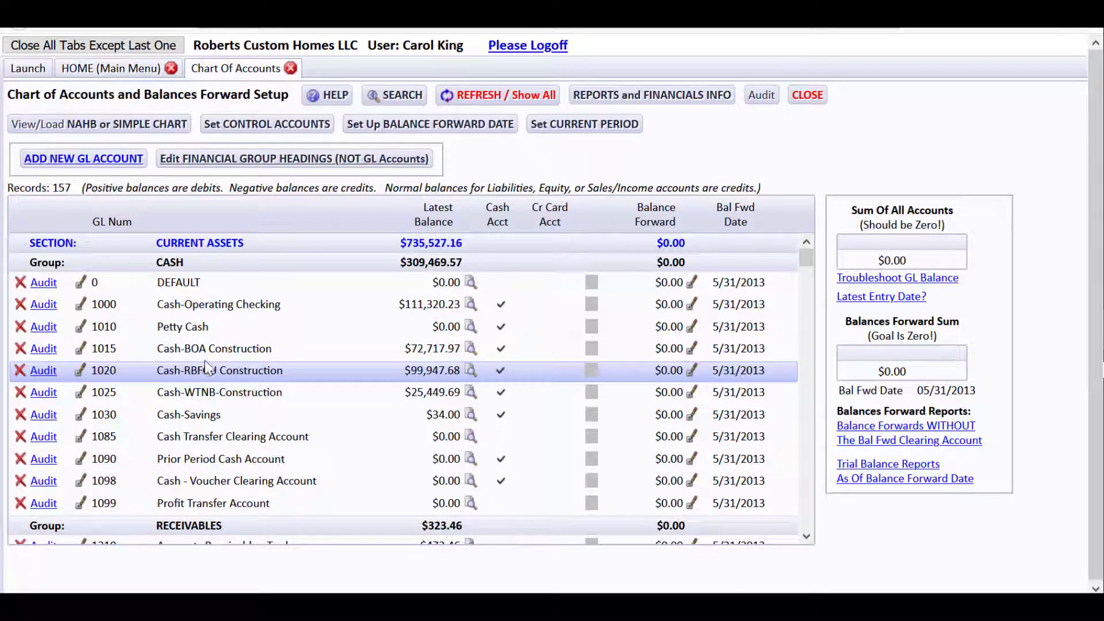
Try to change the Cash-RBFCU Construction account's cash account status to No, and close the account without submitting edits
{"action": "left_click", "coordinate": [80, 373]}
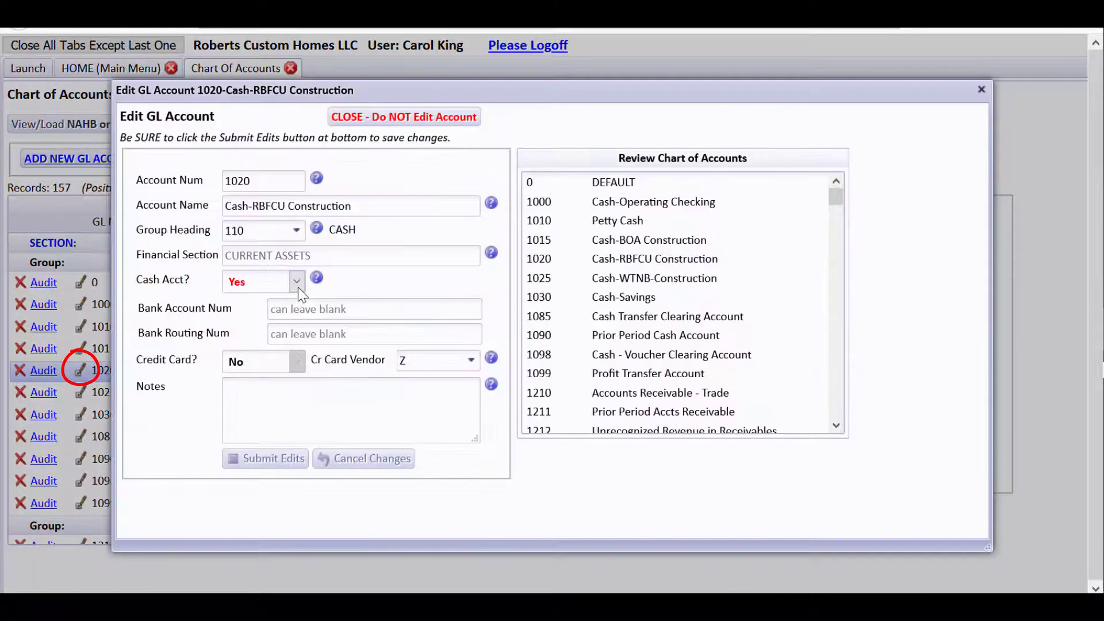
{"action": "left_click", "coordinate": [298, 287]}
{"action": "left_click", "coordinate": [273, 327]}
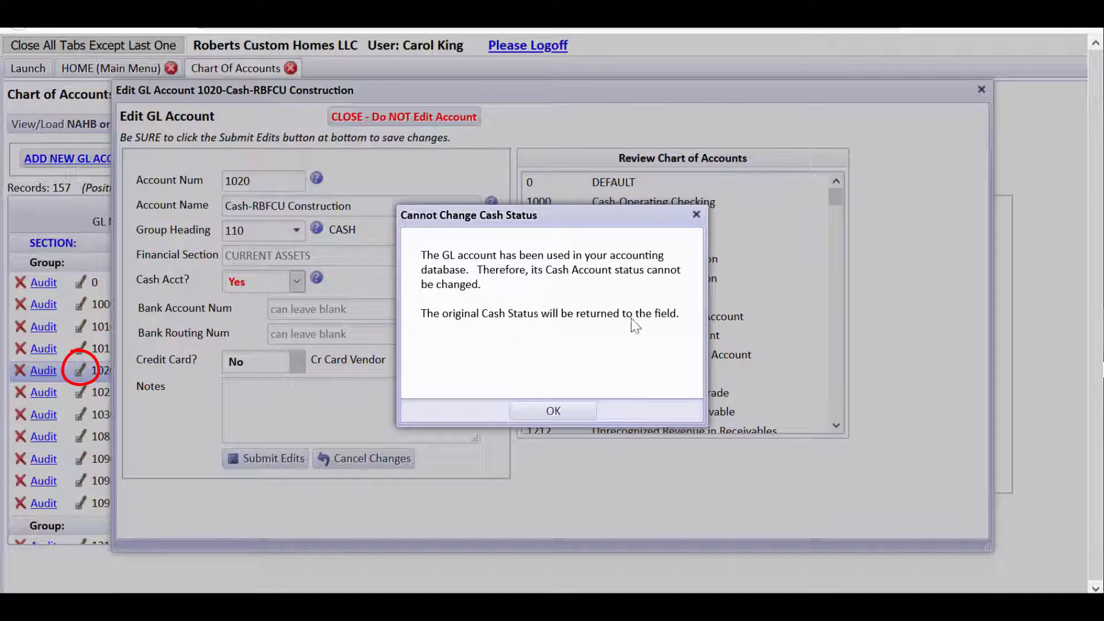
{"action": "left_click", "coordinate": [559, 408]}
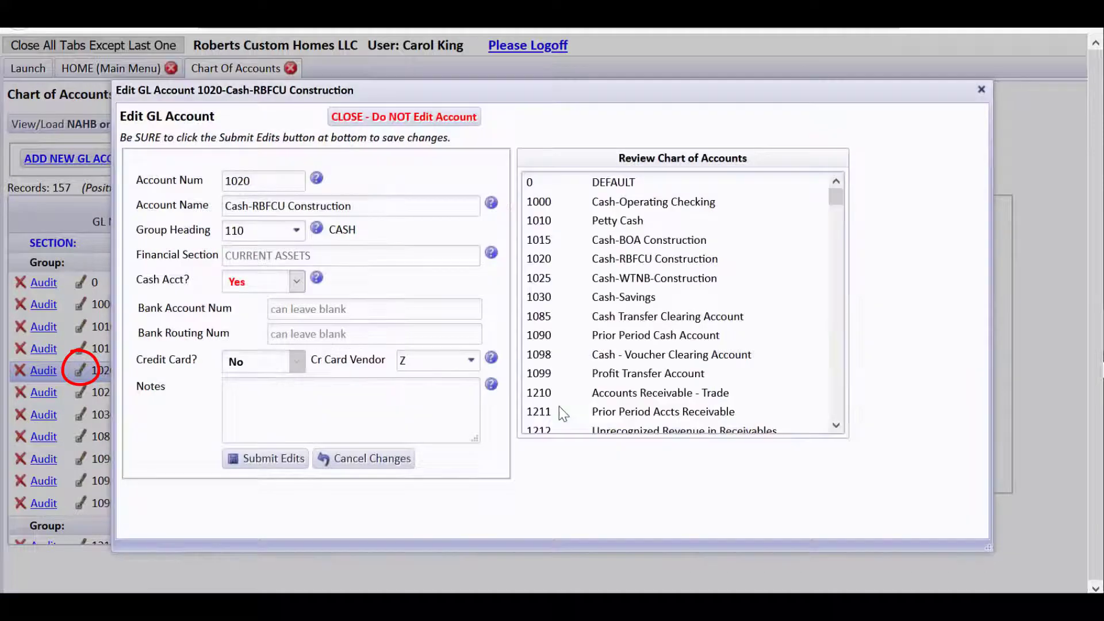
{"action": "left_click", "coordinate": [384, 121]}
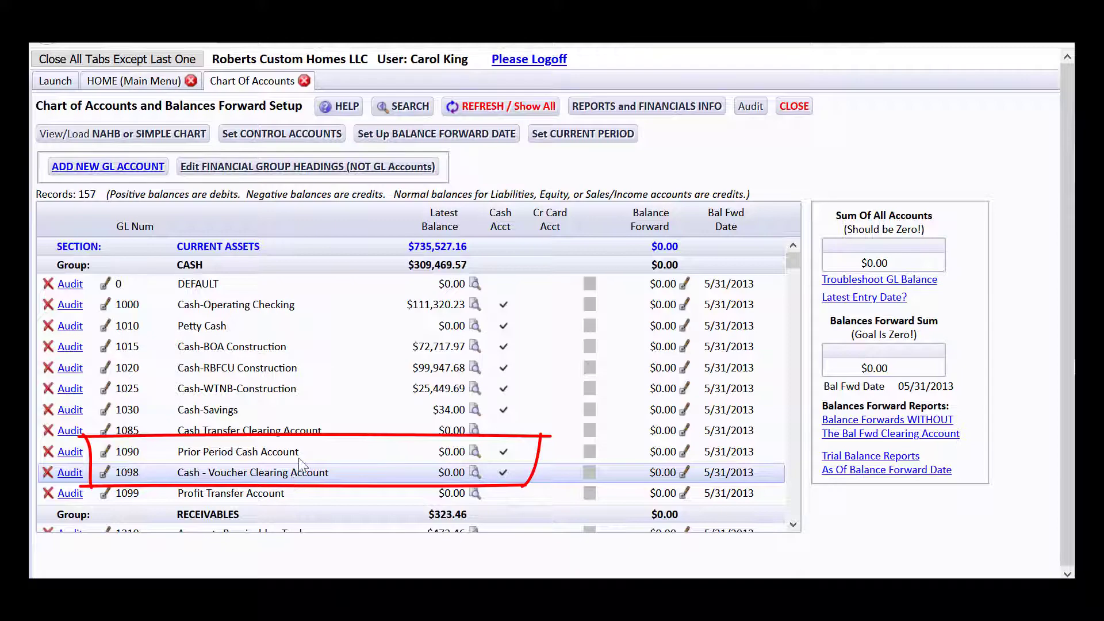
Review the accounting control accounts, including Paid Voucher Clearing Cash Account and Prior Period Cash Account, and close them without changes
{"action": "left_click", "coordinate": [319, 133]}
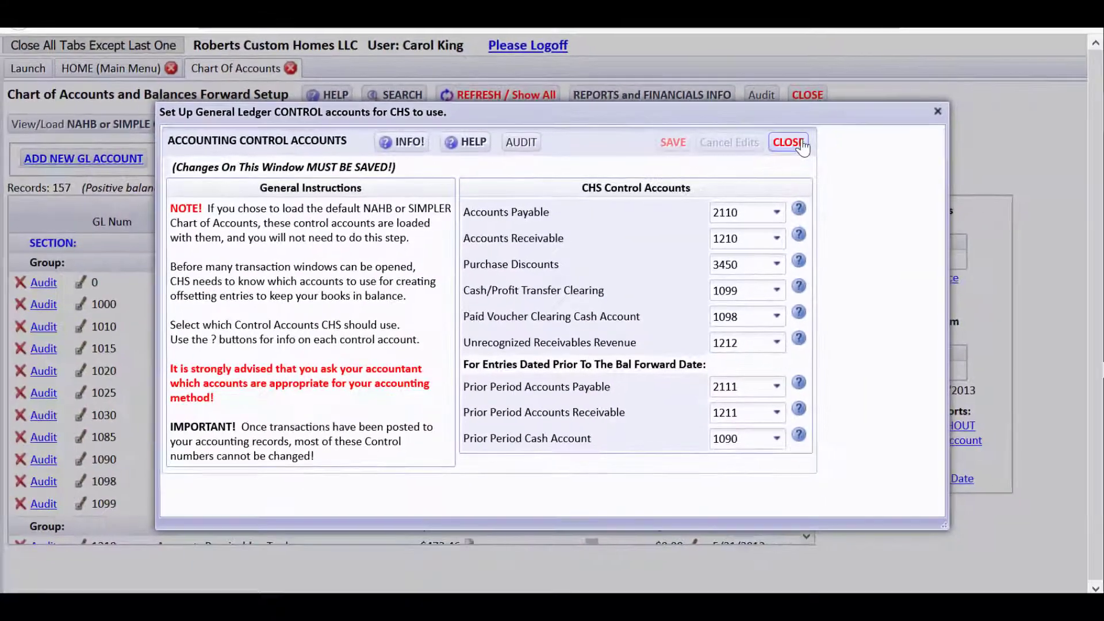
{"action": "left_click", "coordinate": [944, 109]}
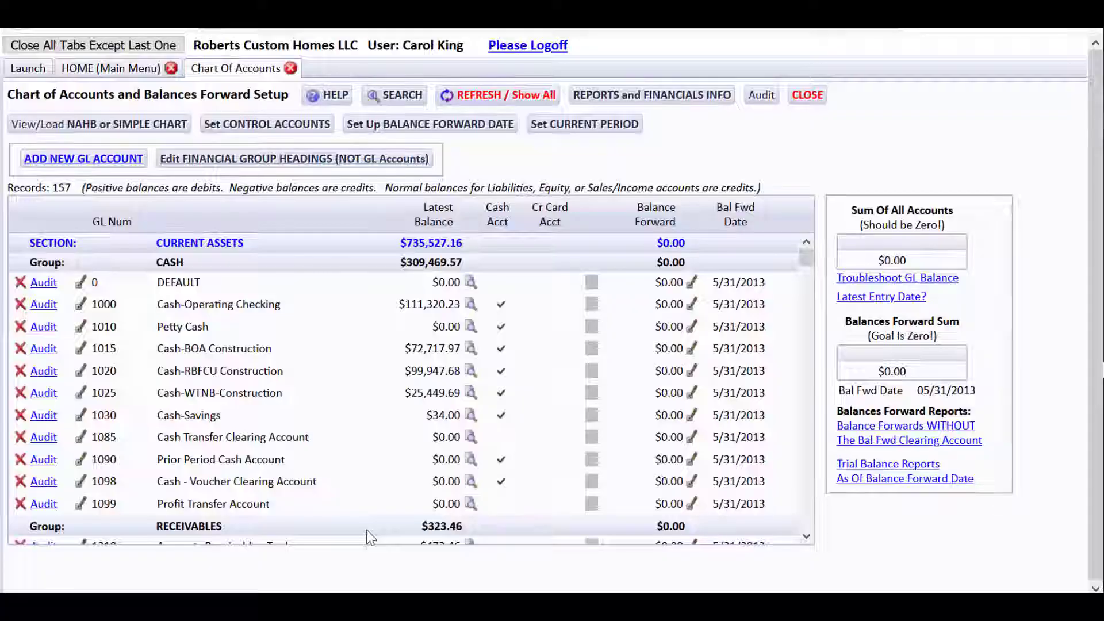
Try to delete the Prior Period Cash Account, review its account settings, and close it without editing
{"action": "left_click", "coordinate": [20, 460]}
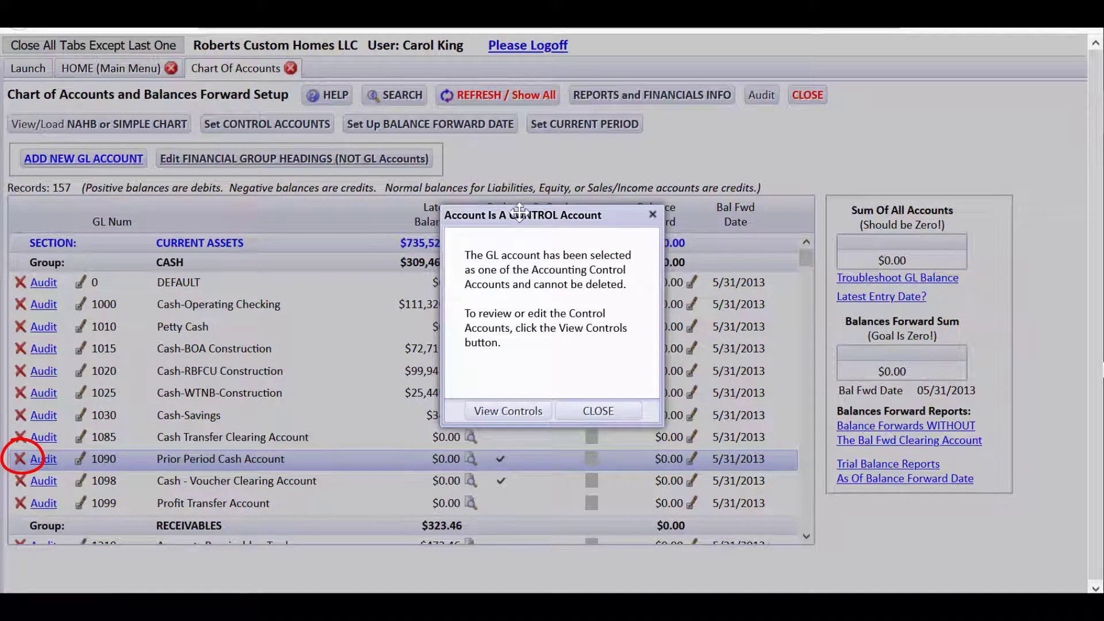
{"action": "left_click", "coordinate": [601, 410]}
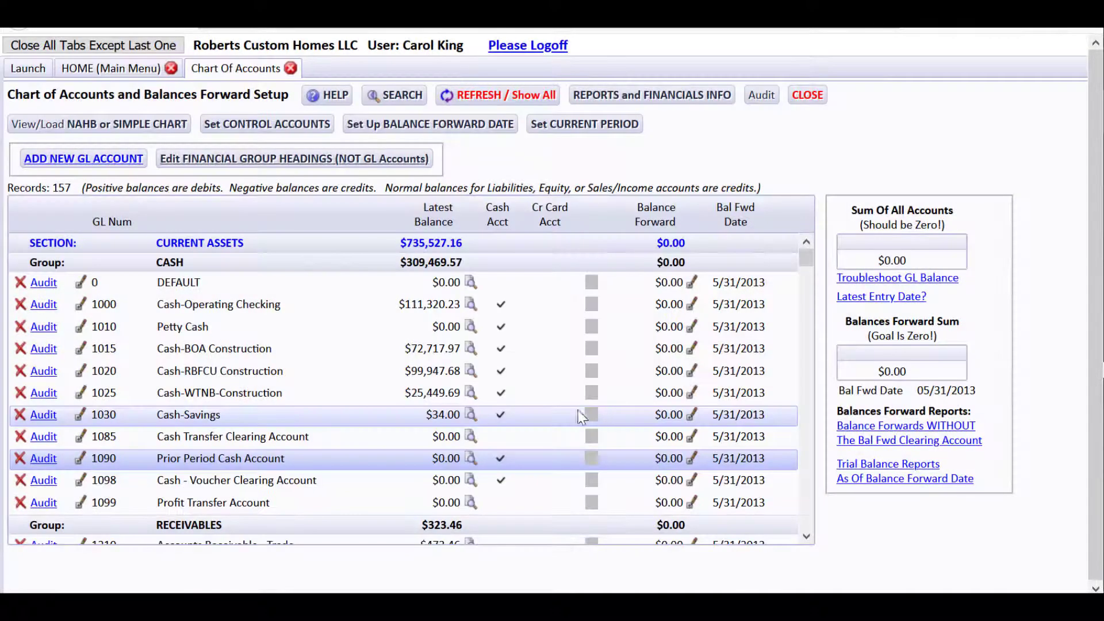
{"action": "left_click", "coordinate": [81, 459]}
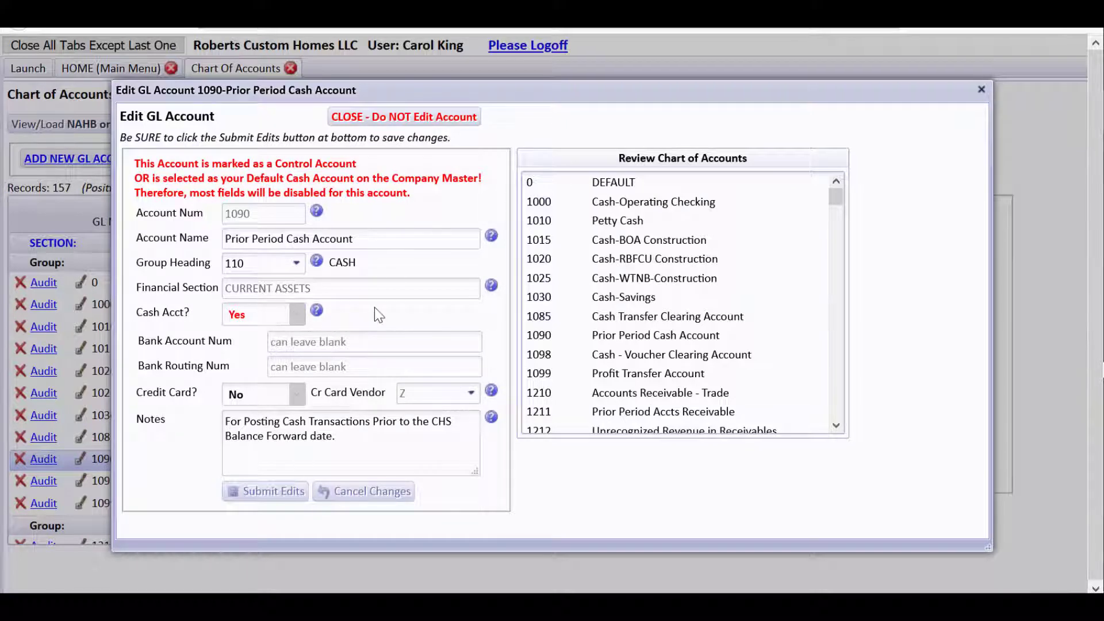
{"action": "left_click", "coordinate": [406, 118]}
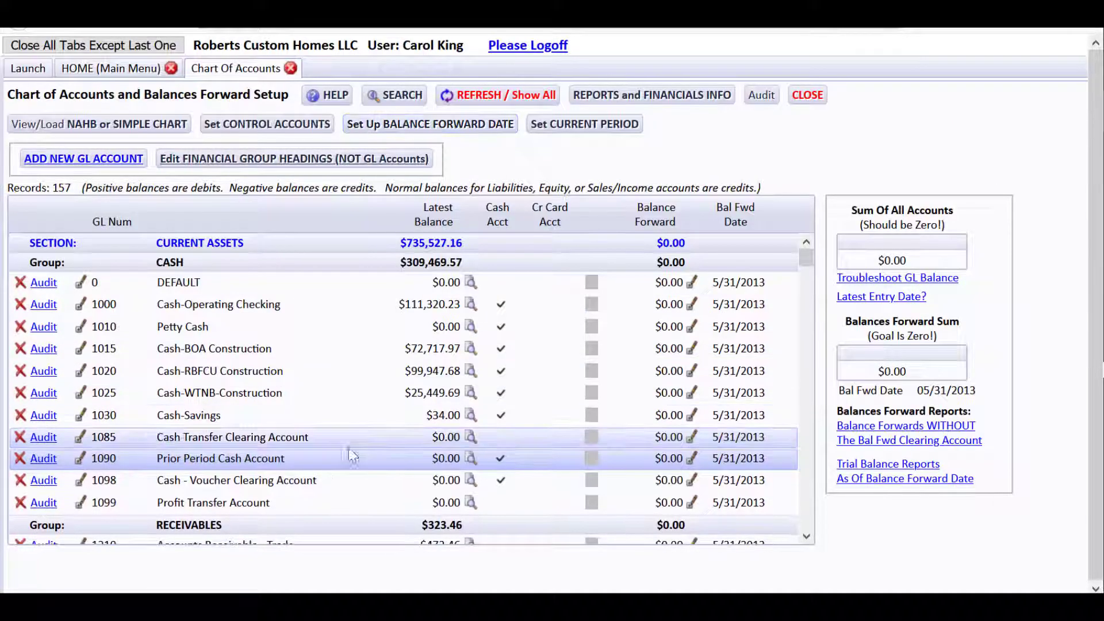